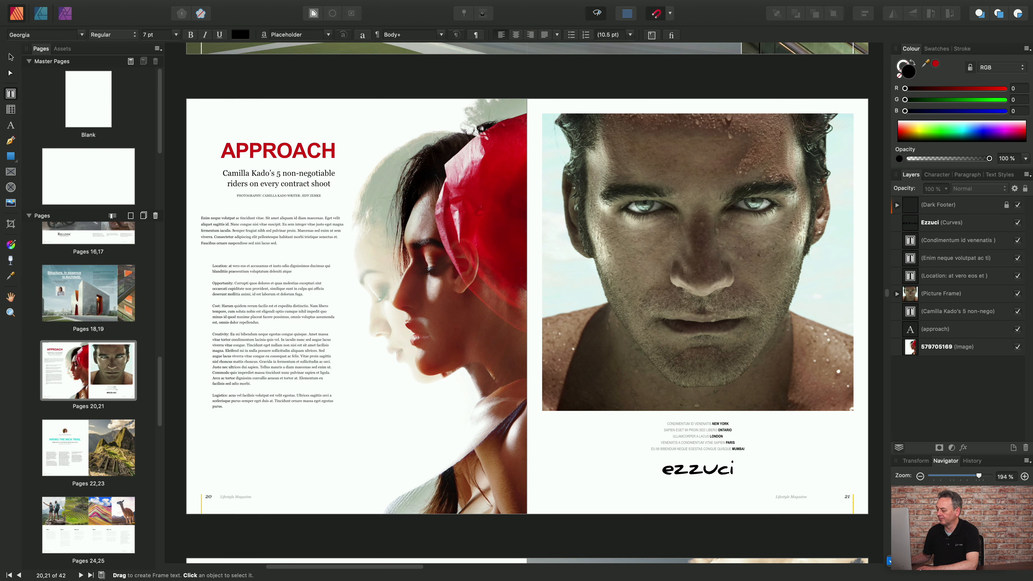
Select the Location to Logistics paragraphs on page 20 and try the bulleted and numbered list formats, removing each one again.
left_click(924, 562)
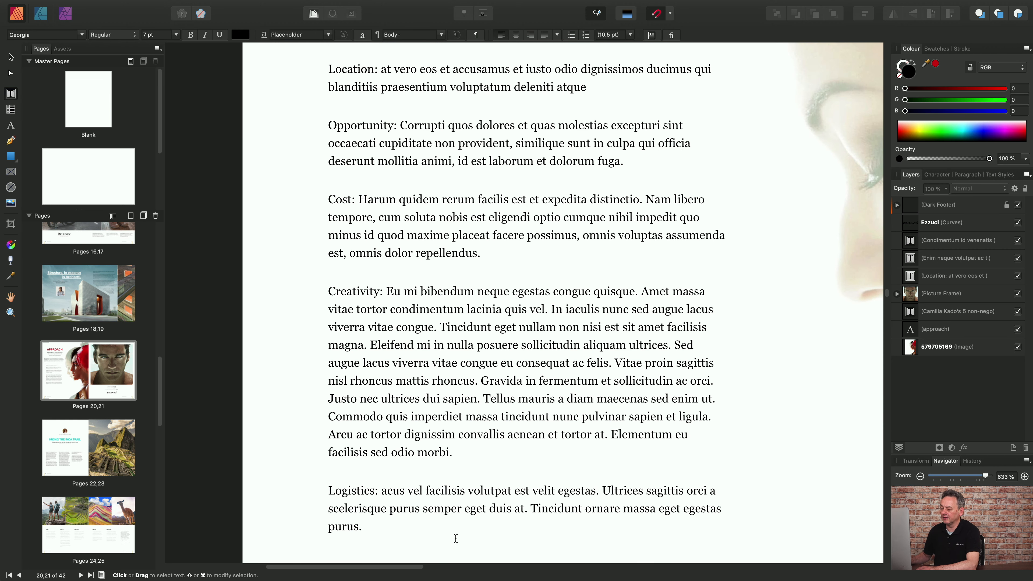
left_click_drag(406, 532, 321, 73)
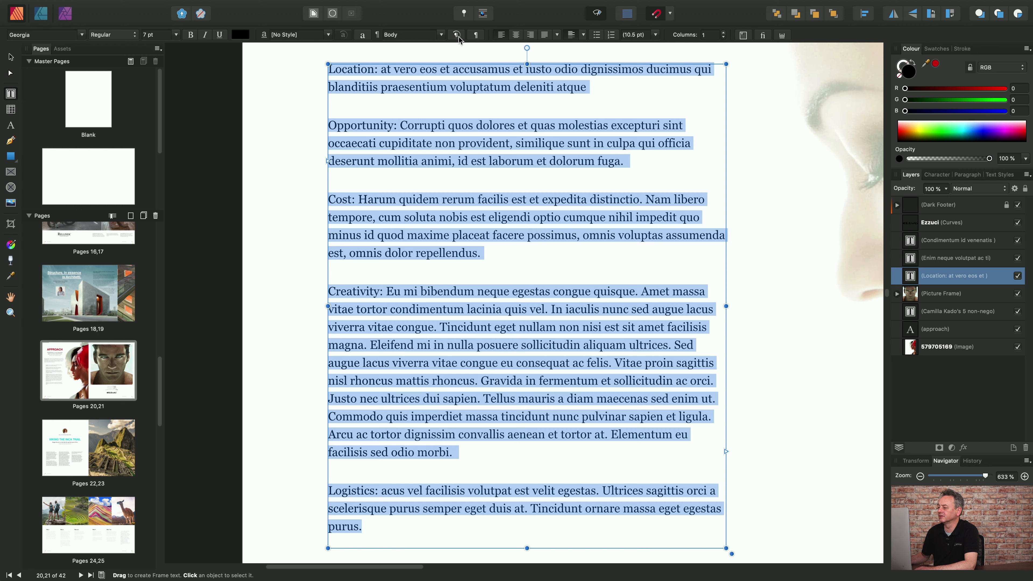
left_click(597, 36)
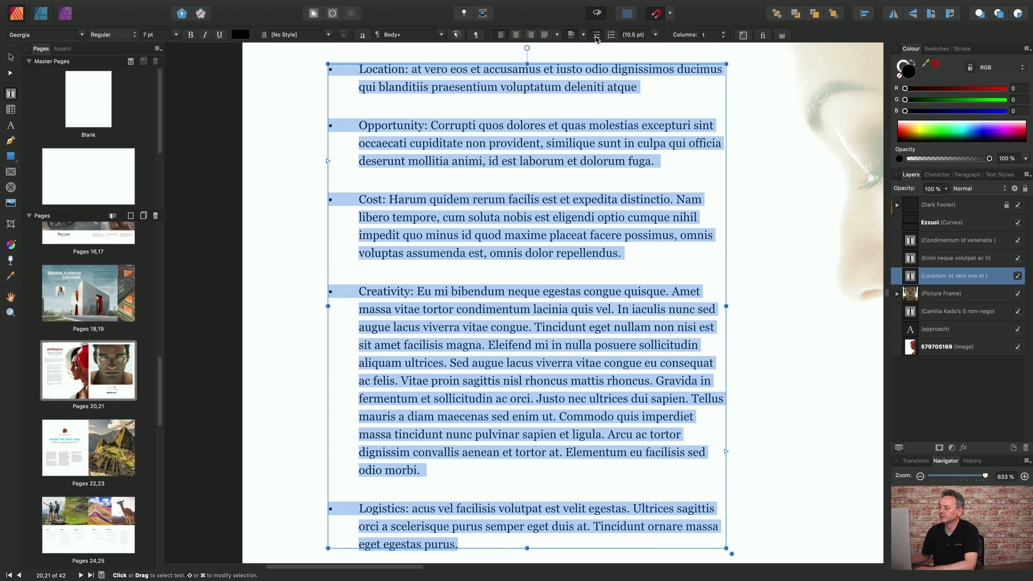
left_click(596, 36)
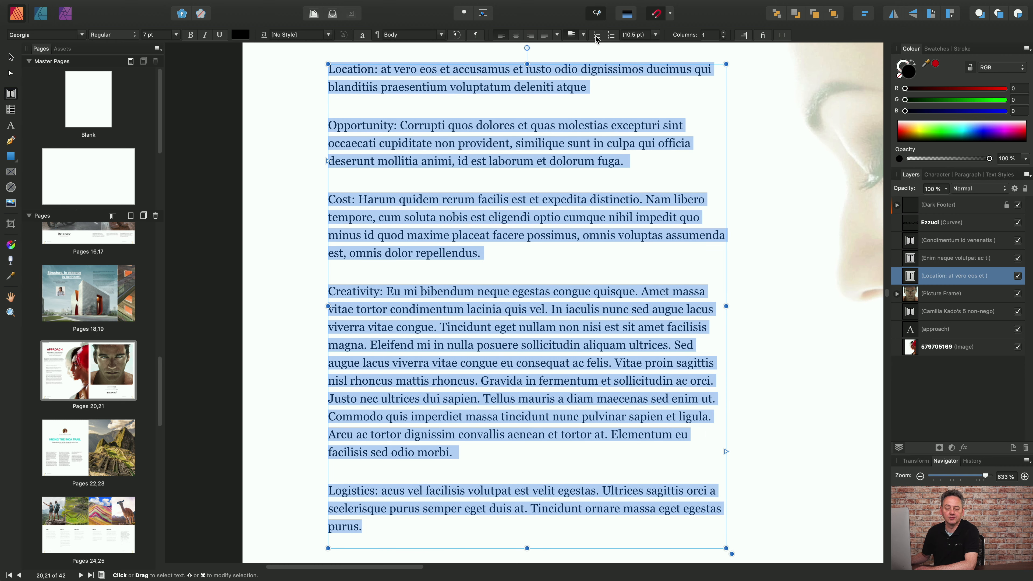
left_click(612, 36)
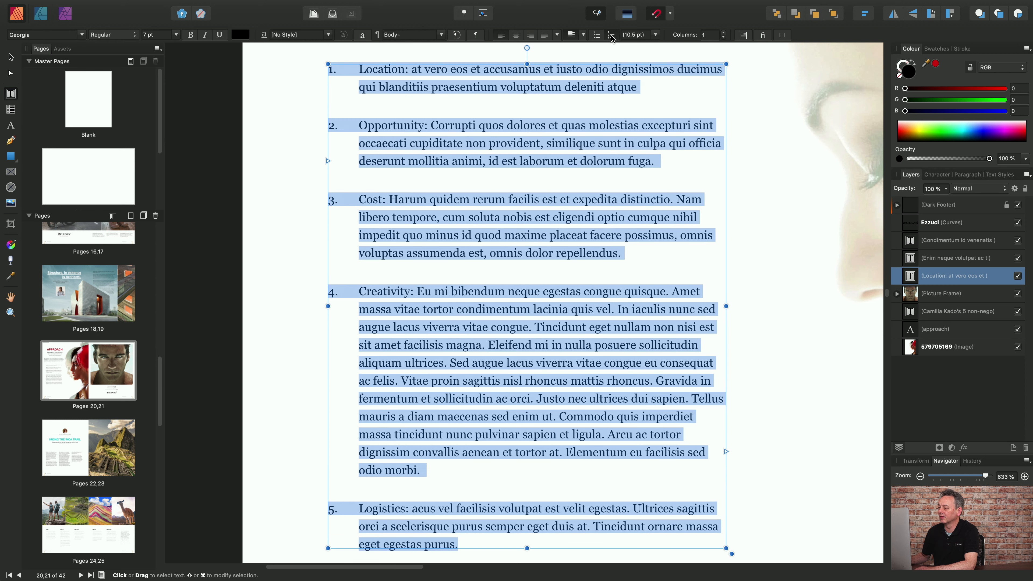
left_click(612, 36)
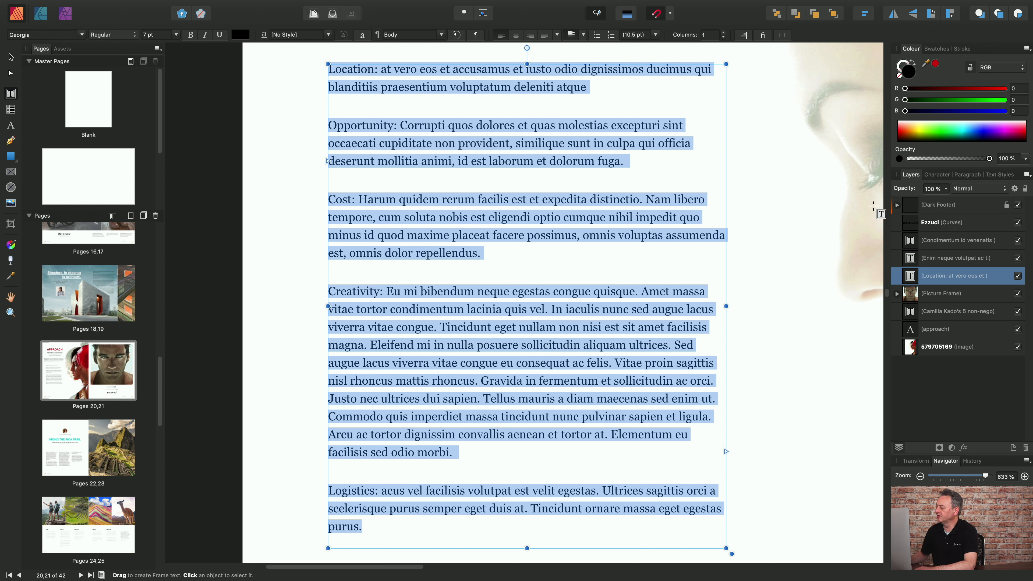
Apply the Bullet 1 paragraph text style to the selected Location to Logistics paragraphs.
left_click(998, 176)
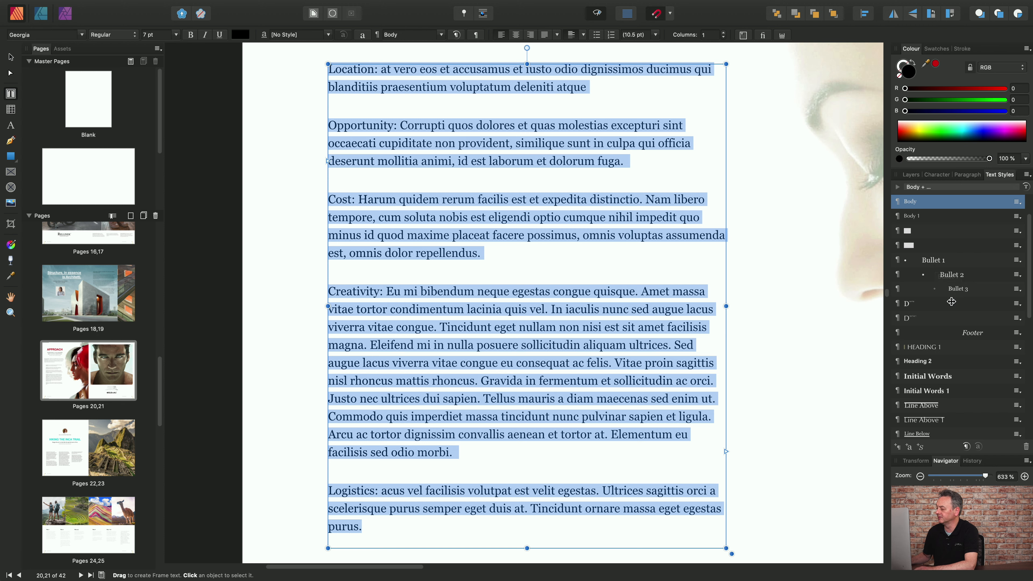
scroll(976, 326, "down", 5)
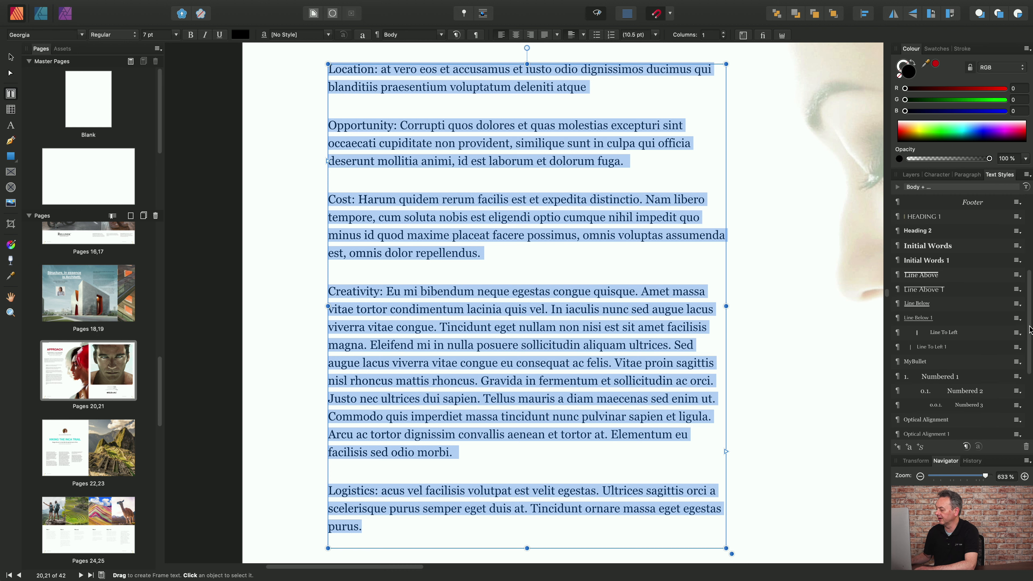
left_click_drag(1031, 330, 1030, 249)
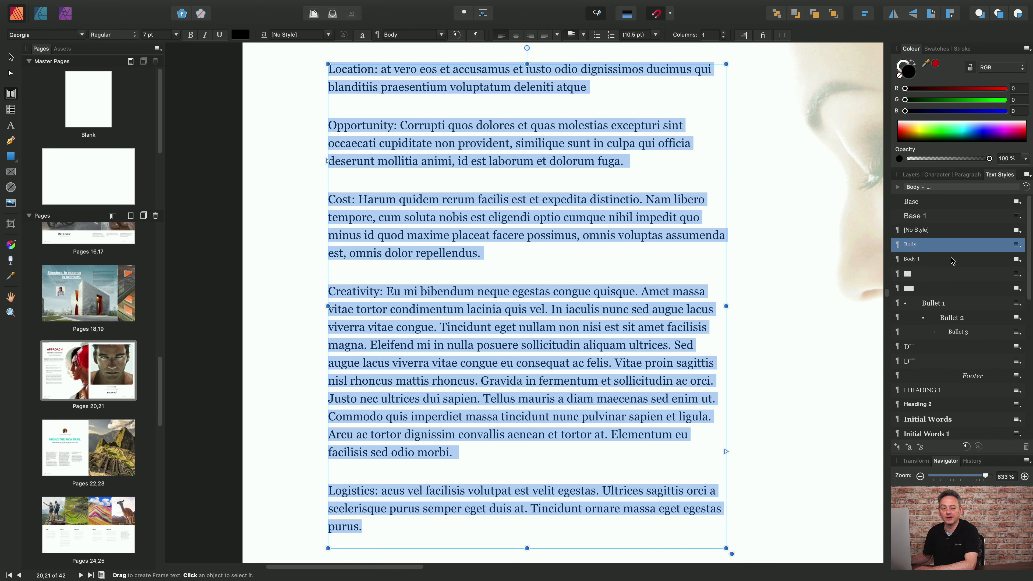
left_click(934, 304)
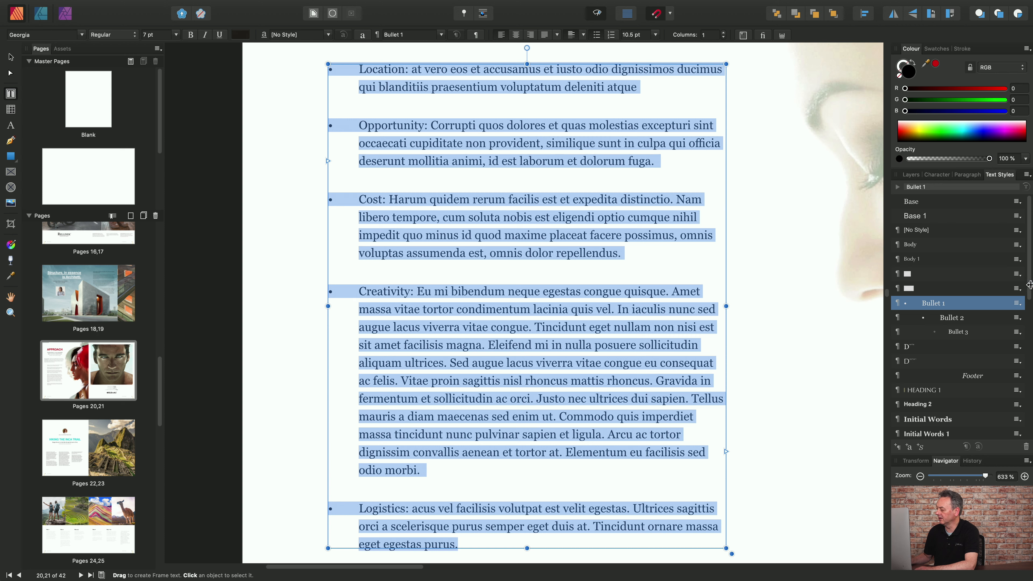
Try the Numbered 1 paragraph text style on the selected paragraphs, and return them to the Body style.
scroll(1029, 284, "down", 5)
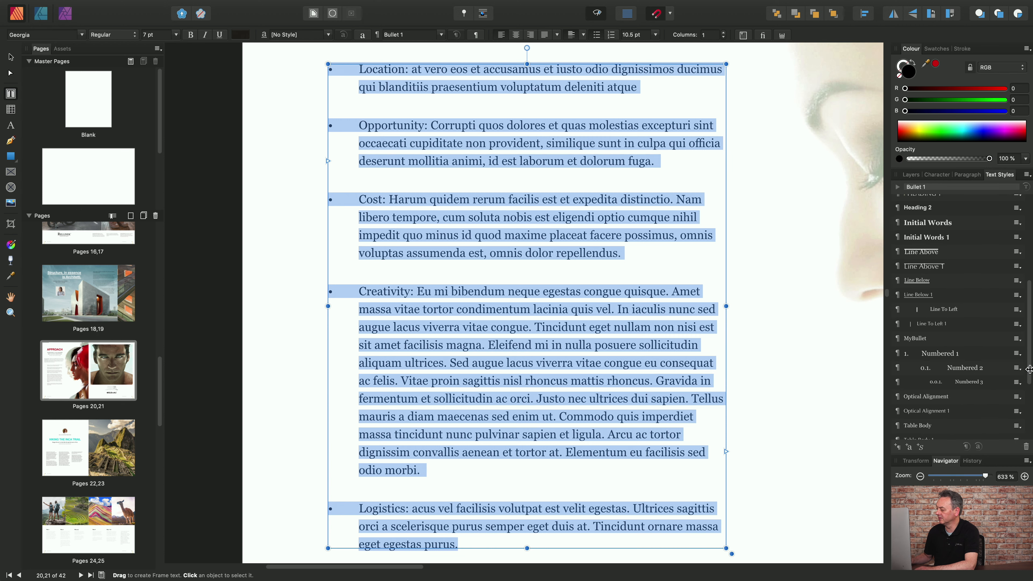
left_click(948, 349)
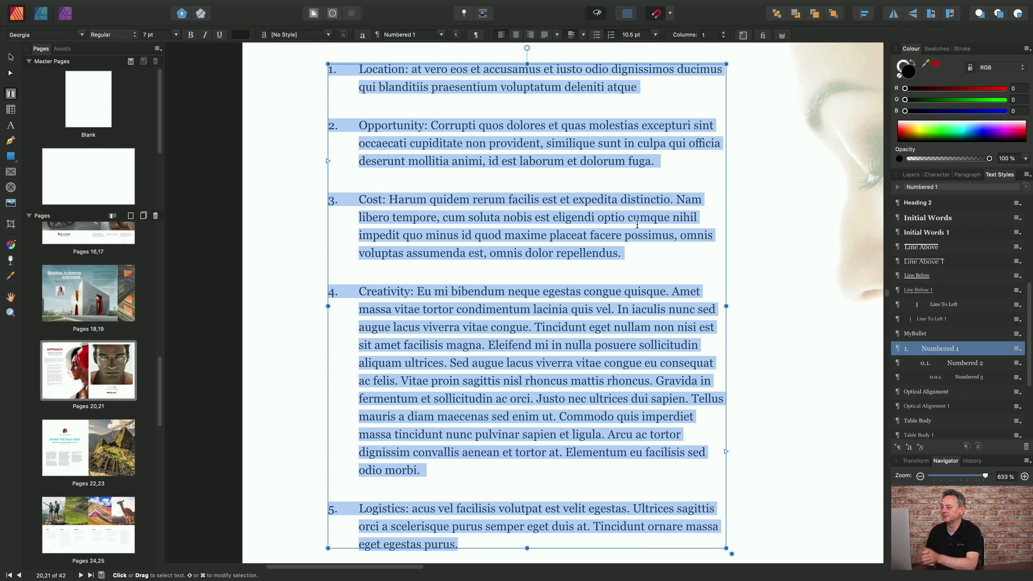
left_click(443, 35)
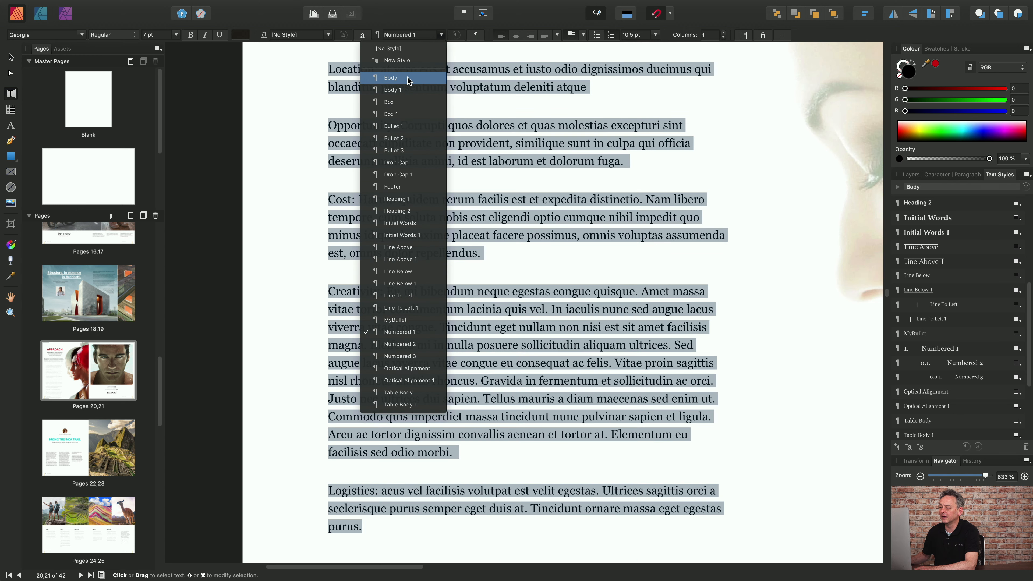
left_click(392, 77)
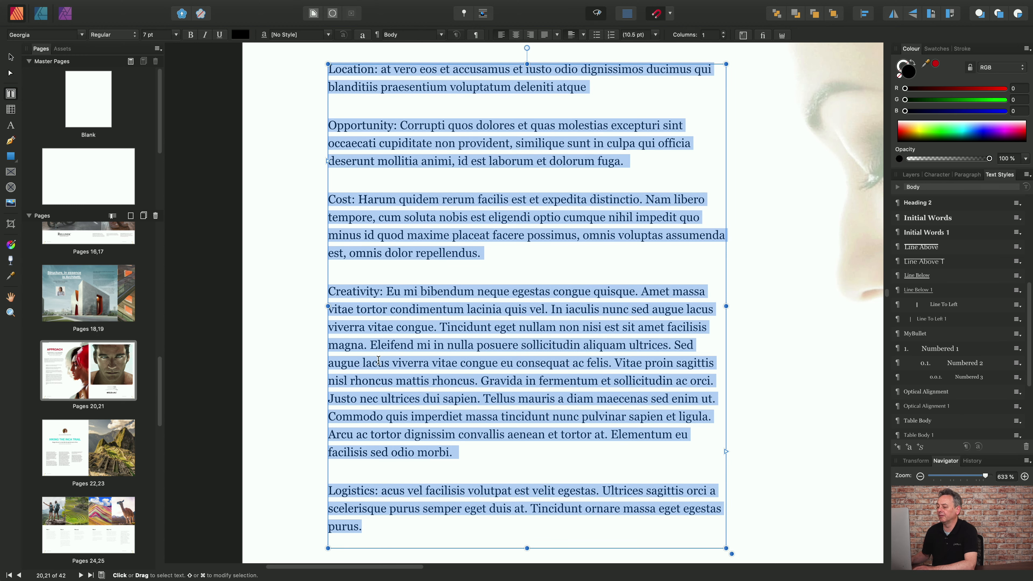
Reselect the Location to Logistics paragraphs and set their list type to Bullet in the paragraph's bullets and numbering settings.
left_click(385, 532)
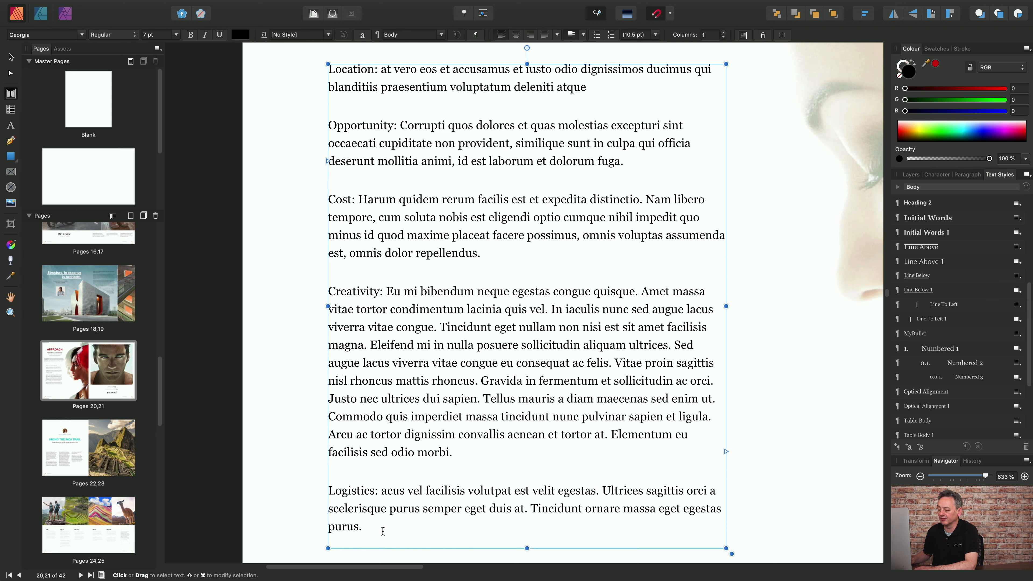
left_click_drag(383, 531, 327, 73)
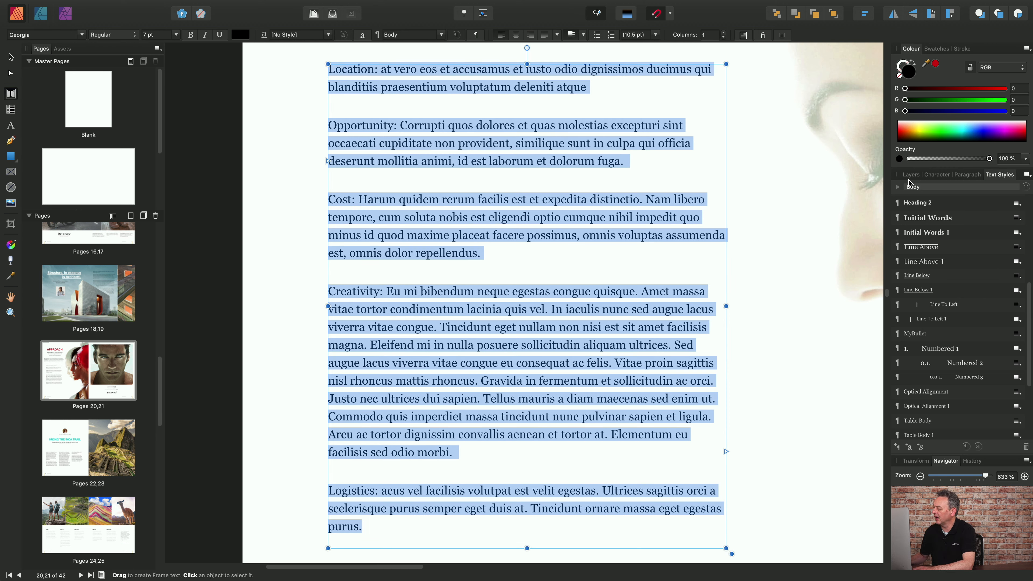
left_click(968, 175)
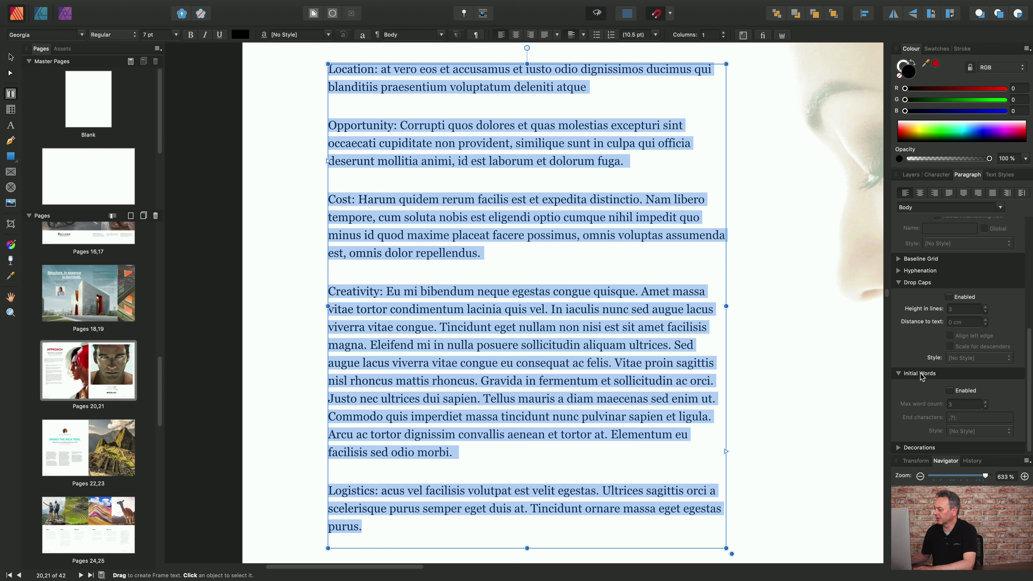
left_click(901, 374)
left_click(899, 346)
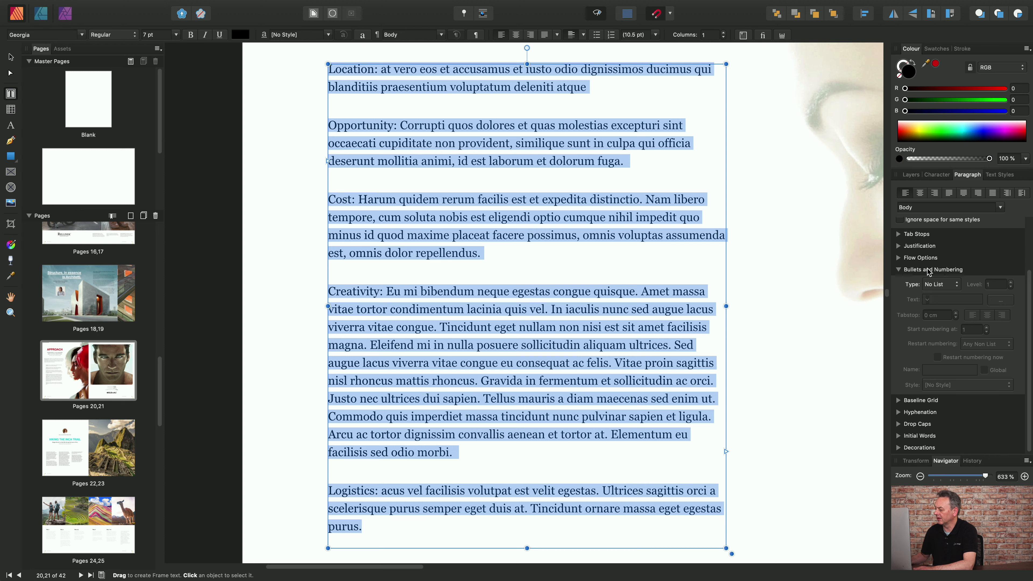
left_click(959, 285)
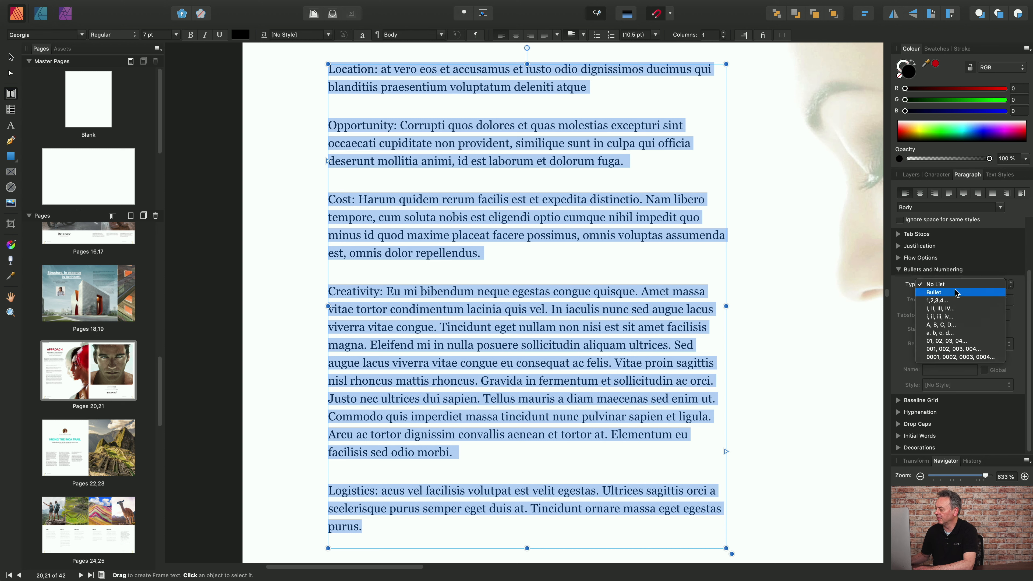
left_click(956, 296)
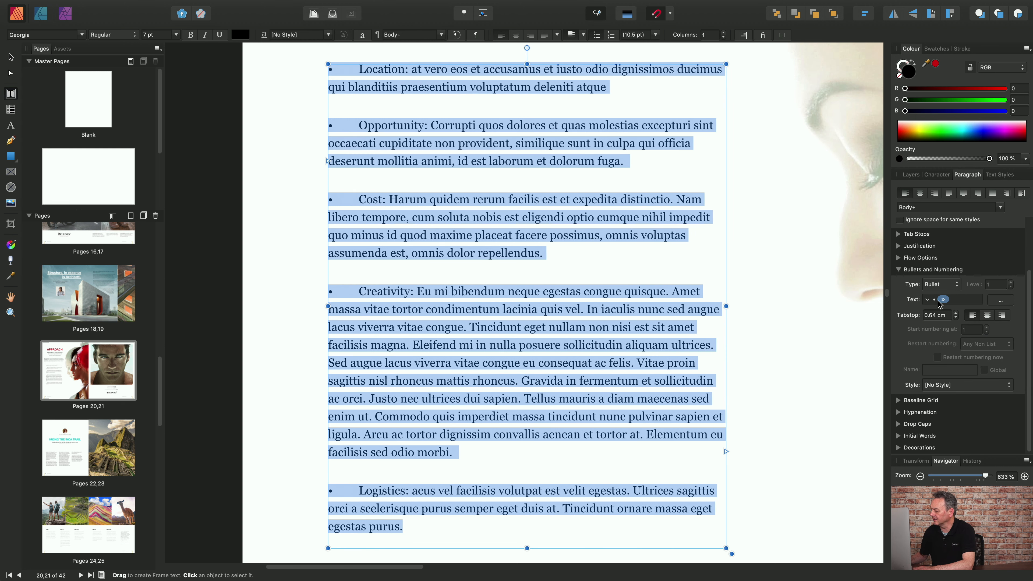
Clear the list's bullet text and replace it with the large solid circle glyph from the Geometric Shapes set in Georgia.
left_click(958, 299)
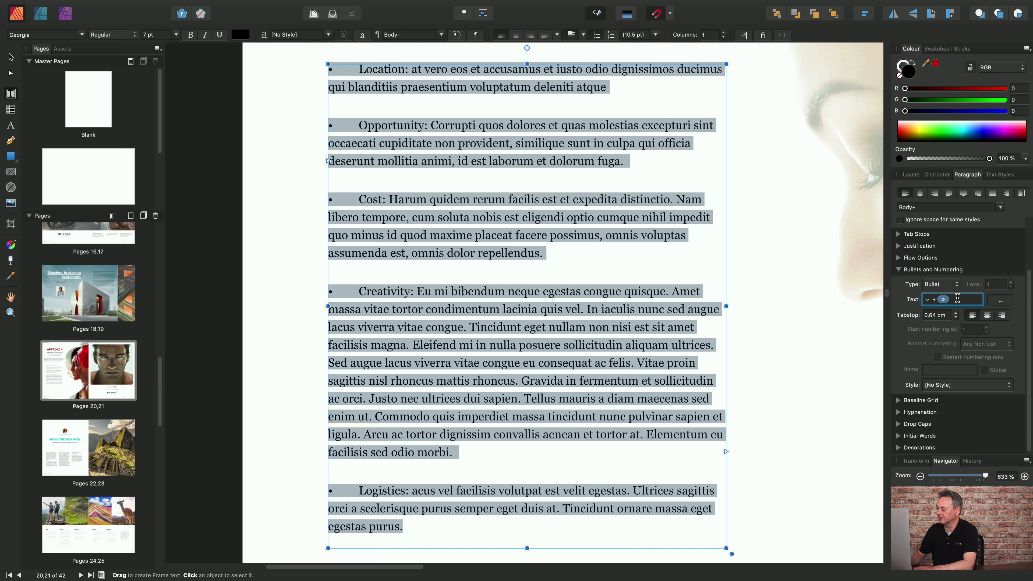
key("BackSpace")
key("BackSpace")
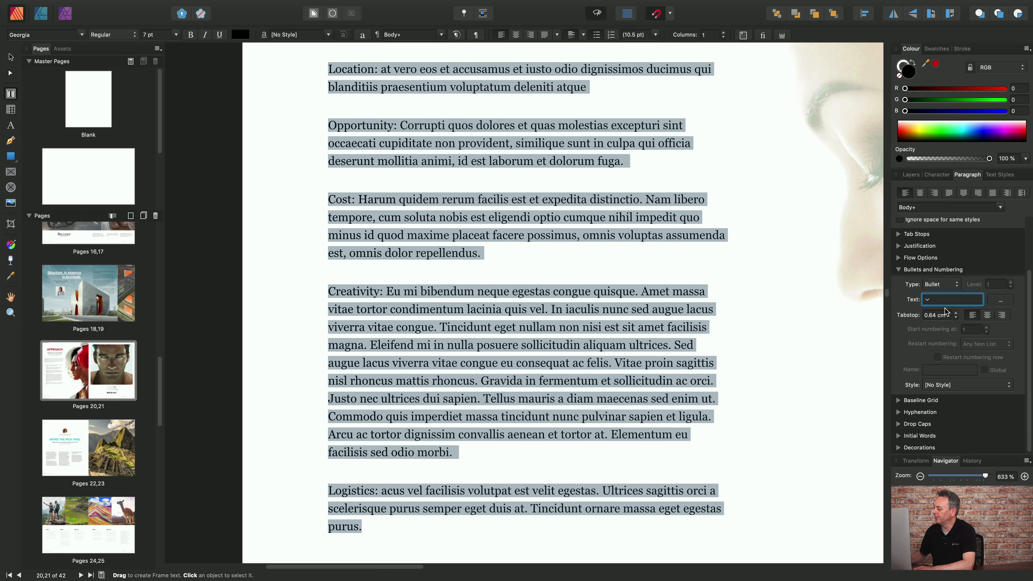
left_click(1002, 301)
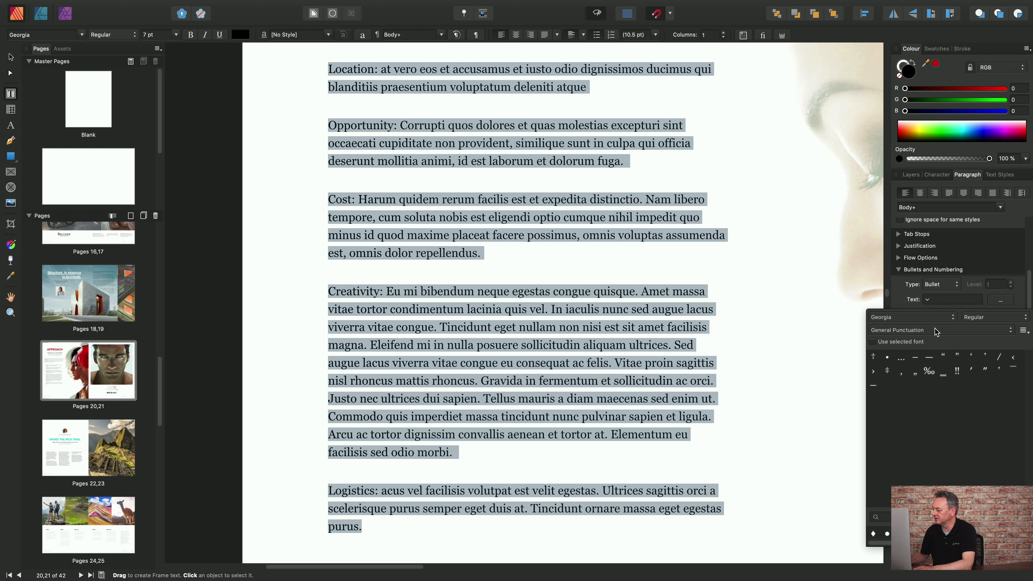
left_click(943, 330)
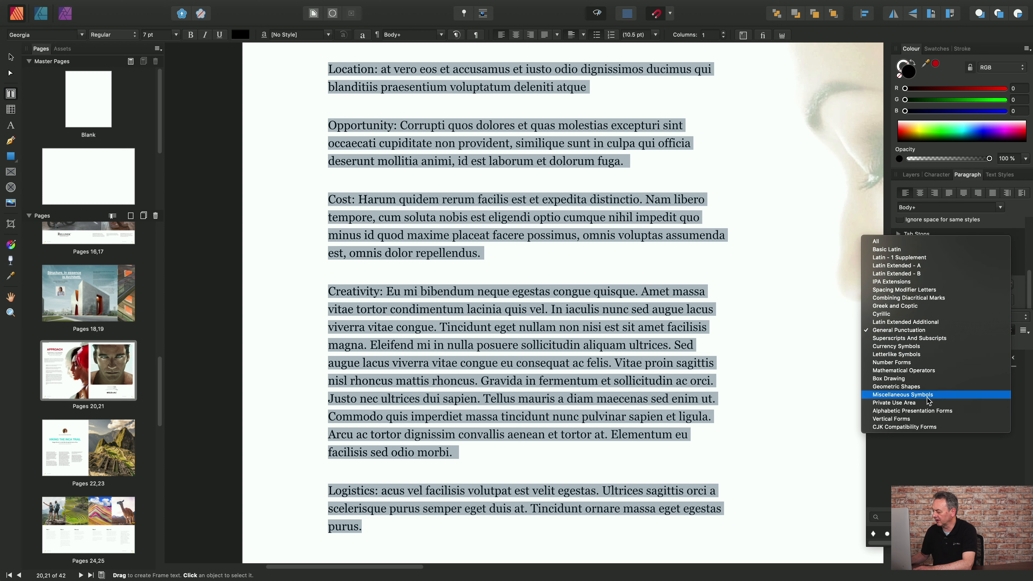
left_click(919, 390)
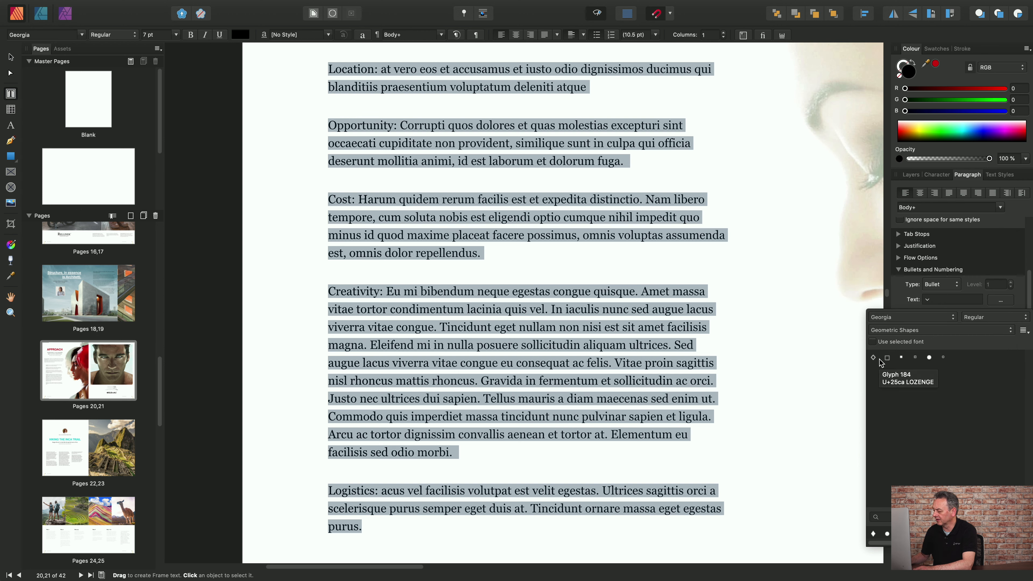
left_click(929, 358)
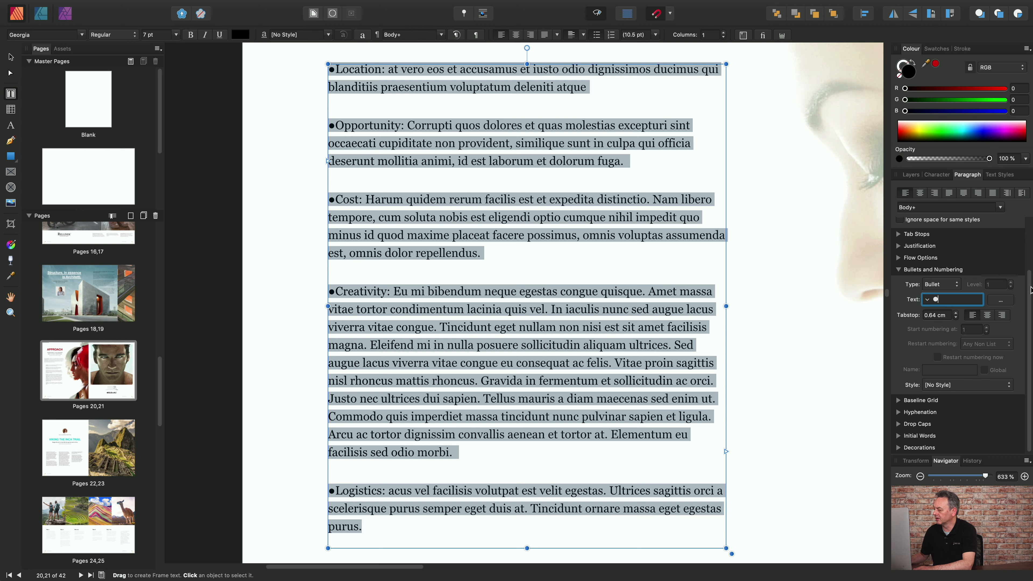
Set the left indent of the bulleted paragraphs to 0.64 cm.
left_click_drag(1029, 290, 1029, 232)
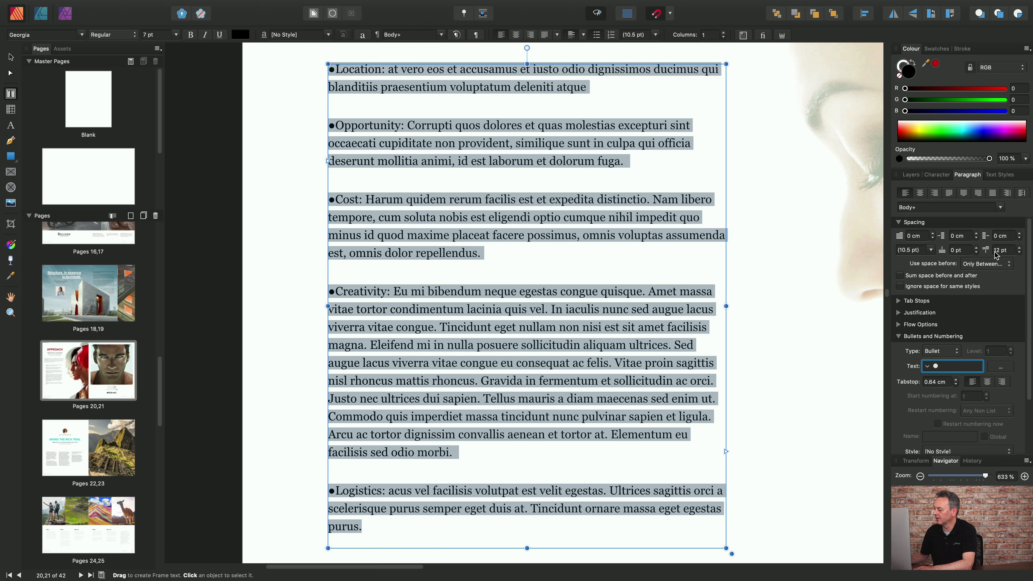
left_click(956, 237)
type(".")
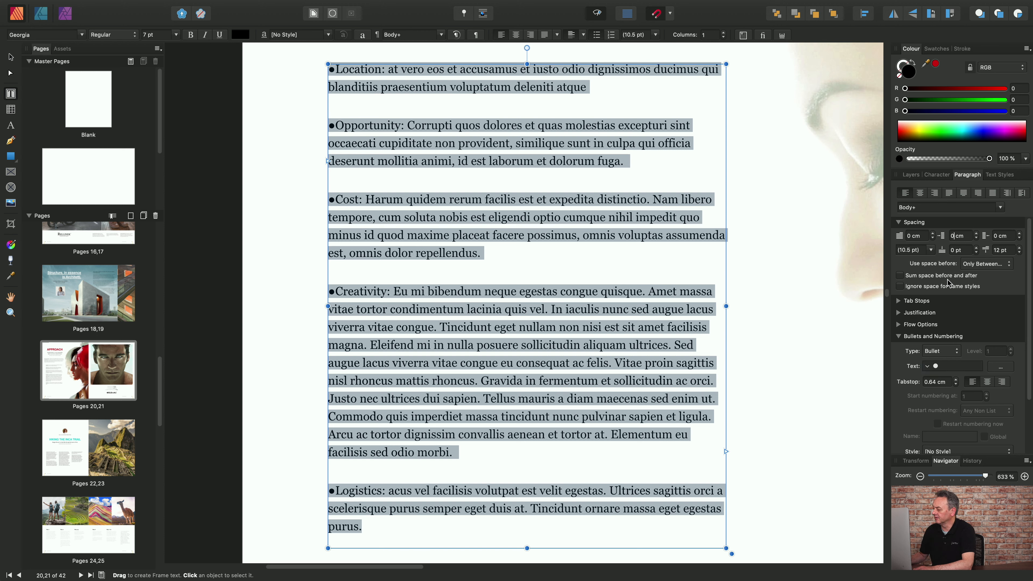
type("64")
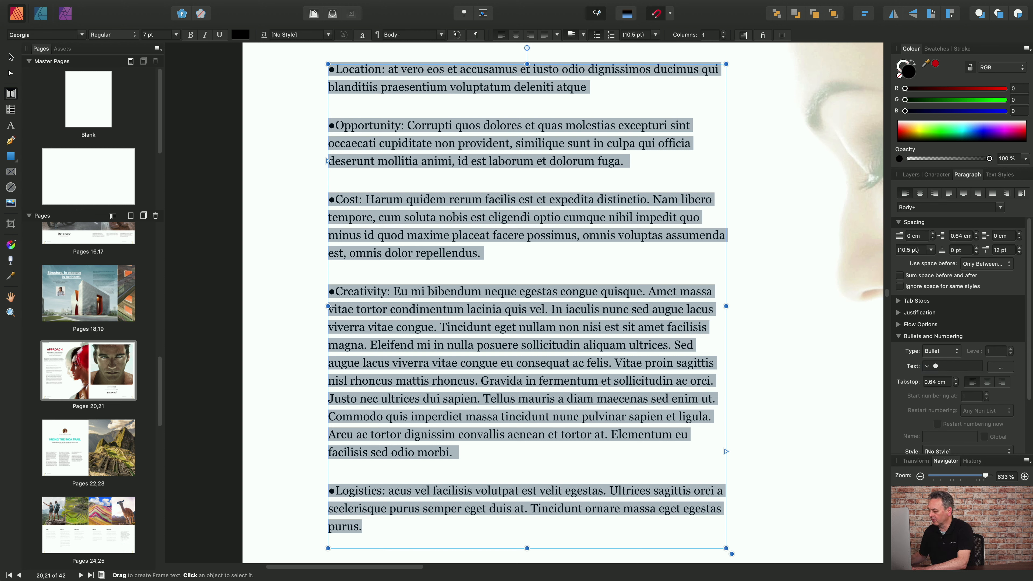
key("Return")
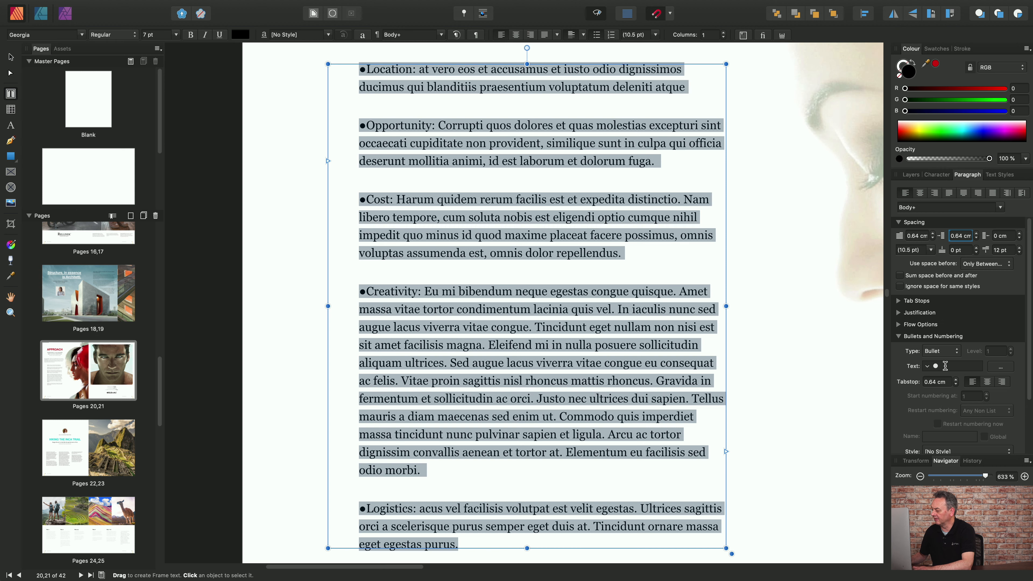
Add a tab after the solid circle in the list's bullet text.
left_click(929, 365)
left_click(929, 366)
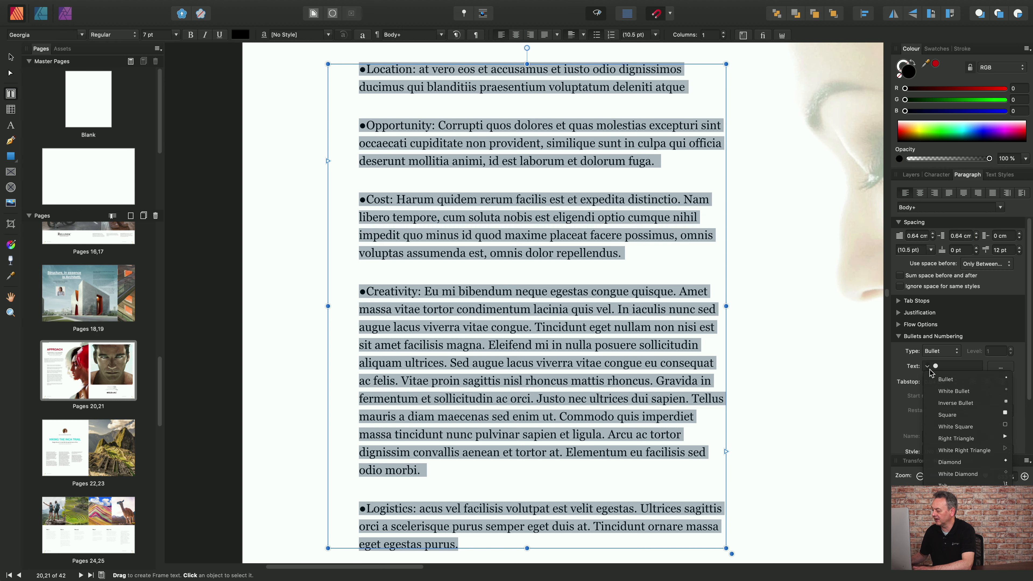
left_click(953, 483)
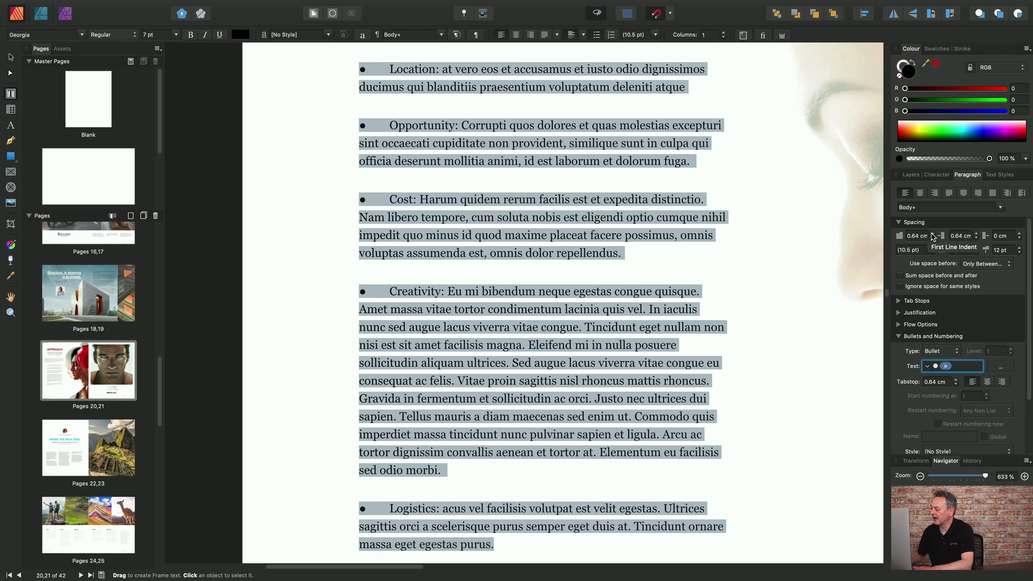
Set the first line indent of the bulleted paragraphs to 0 cm.
left_click(919, 236)
double_click(919, 236)
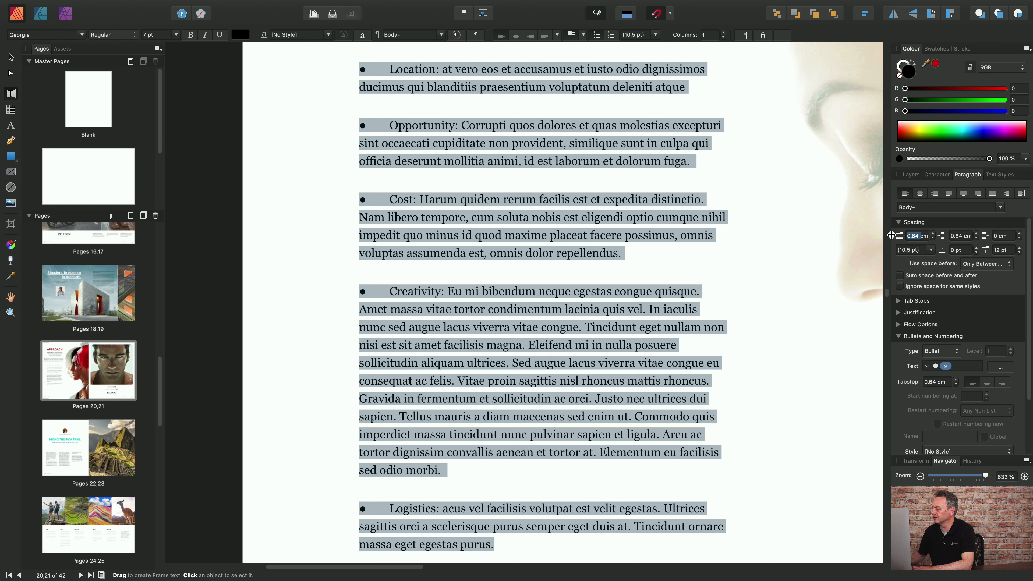
type("0")
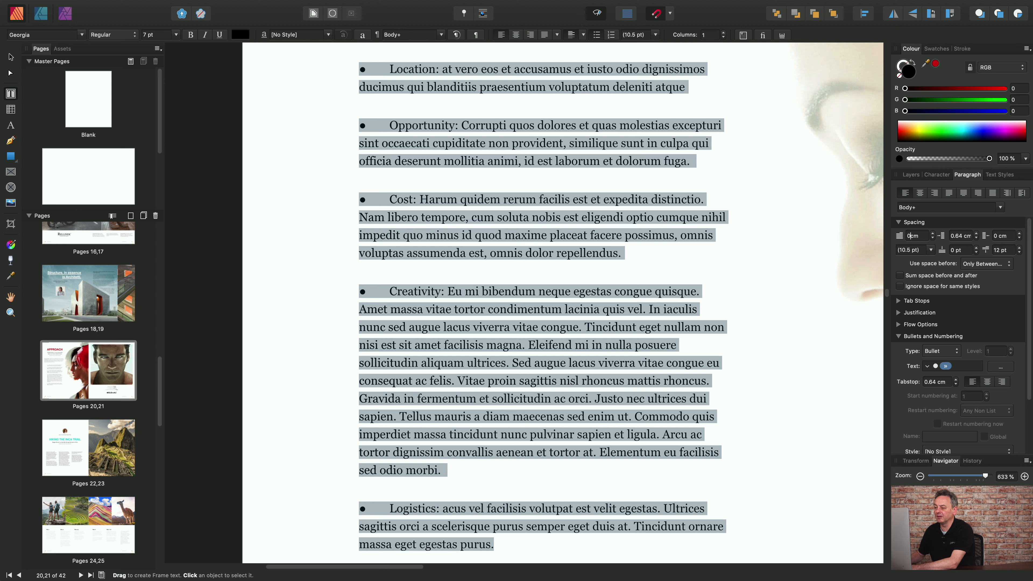
key("Return")
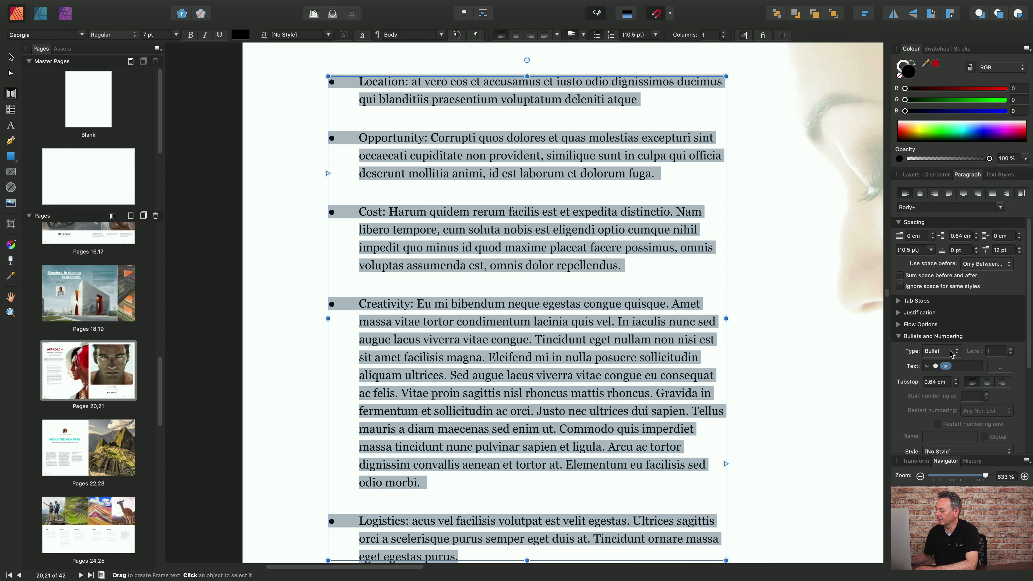
Convert the selected bulleted paragraphs to 1,2,3,4... numbering that starts at 3.
left_click(956, 352)
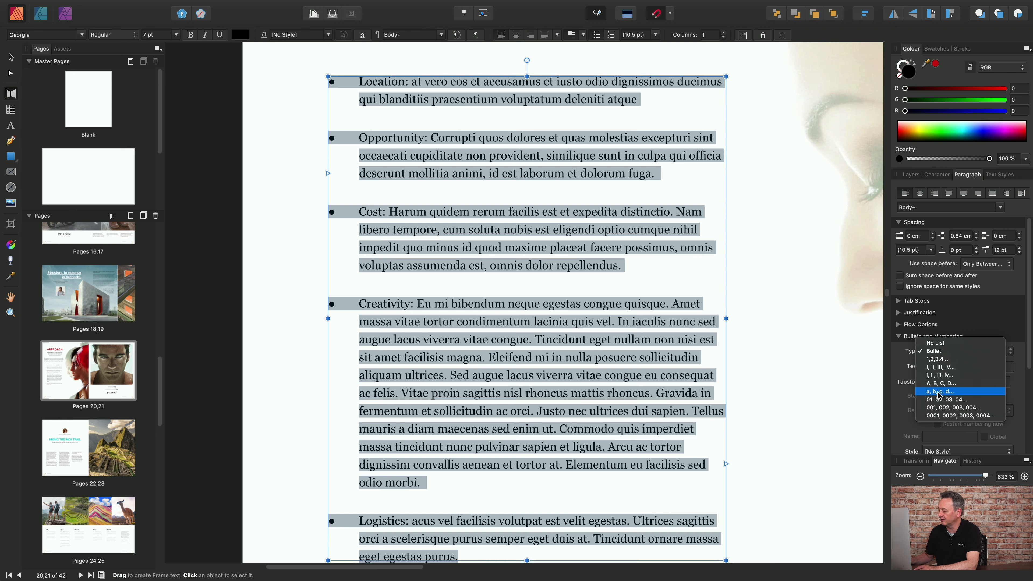
left_click(936, 361)
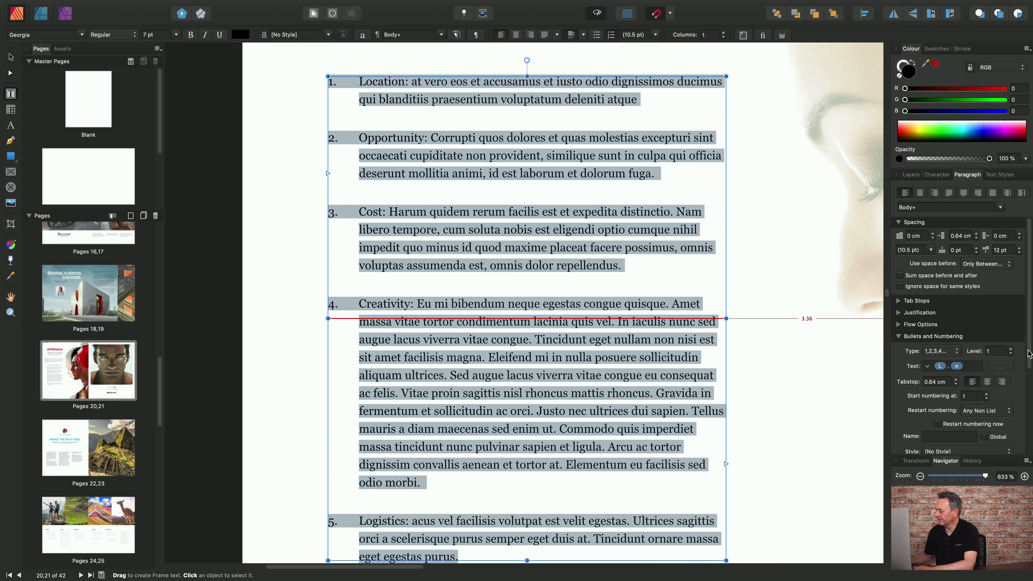
scroll(1030, 355, "down", 3)
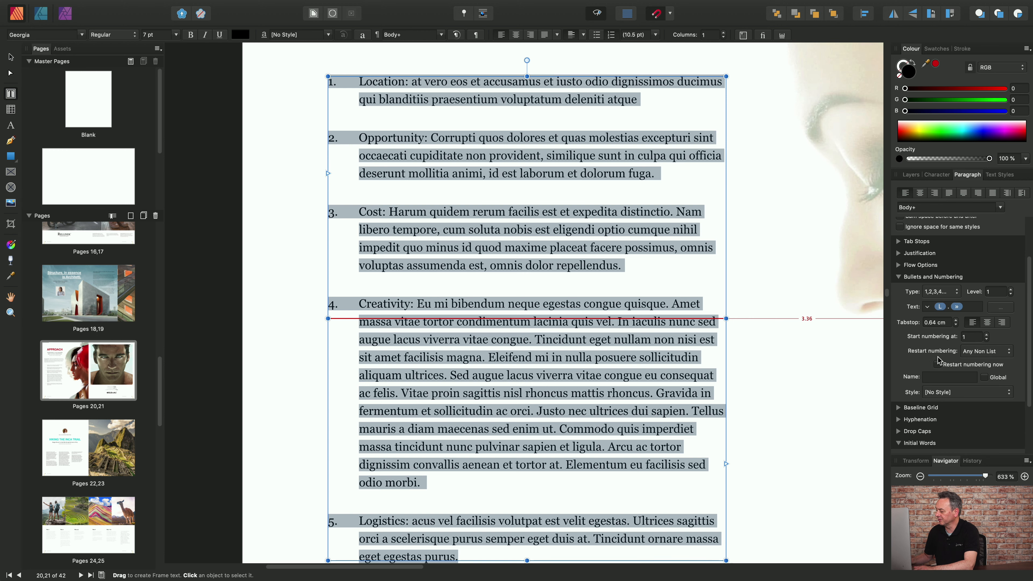
left_click(987, 336)
left_click(986, 335)
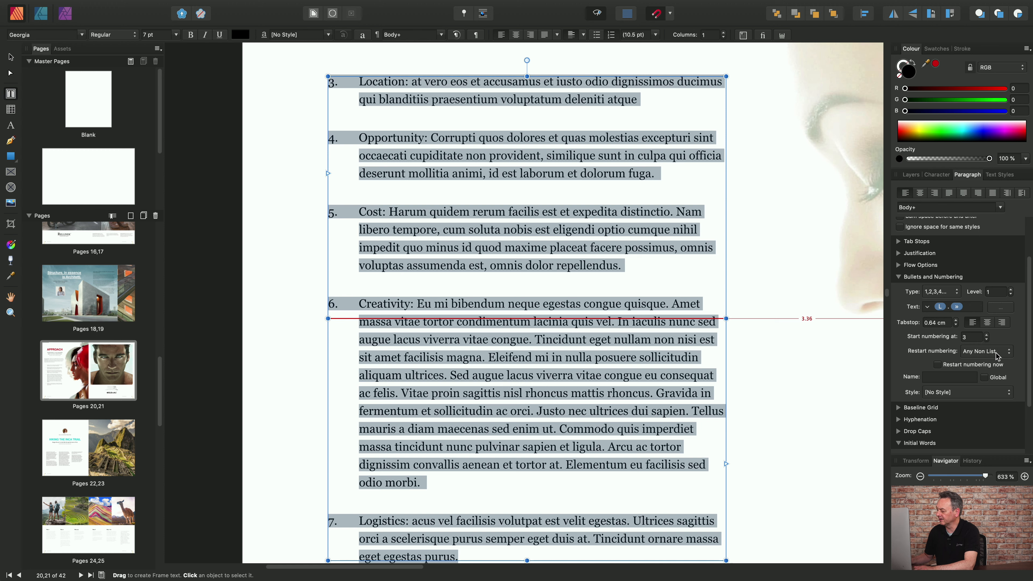
Keep the numbering restart at Any Non List and apply the Emphasis style to the list numbers.
left_click(1011, 352)
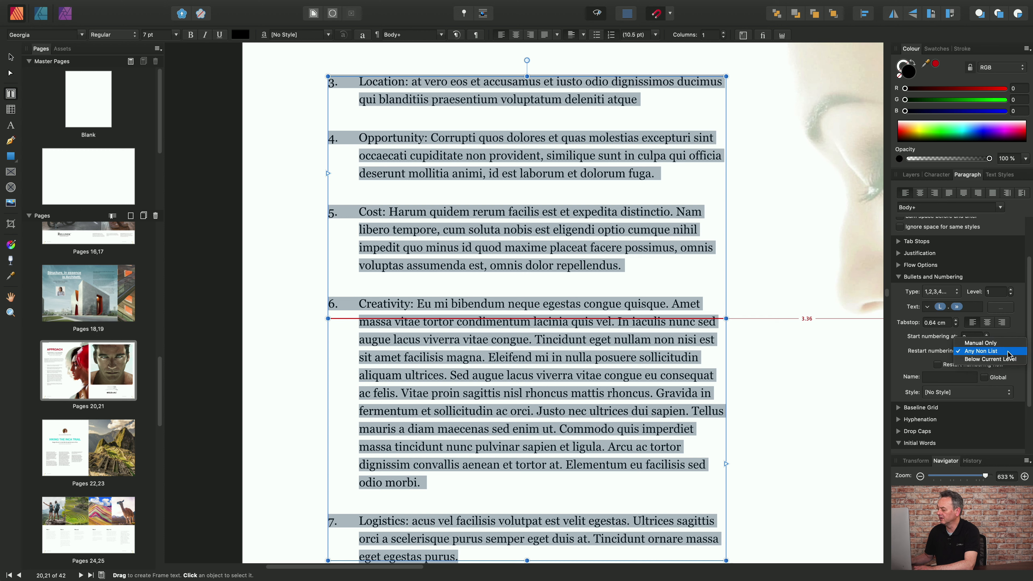
left_click(1009, 353)
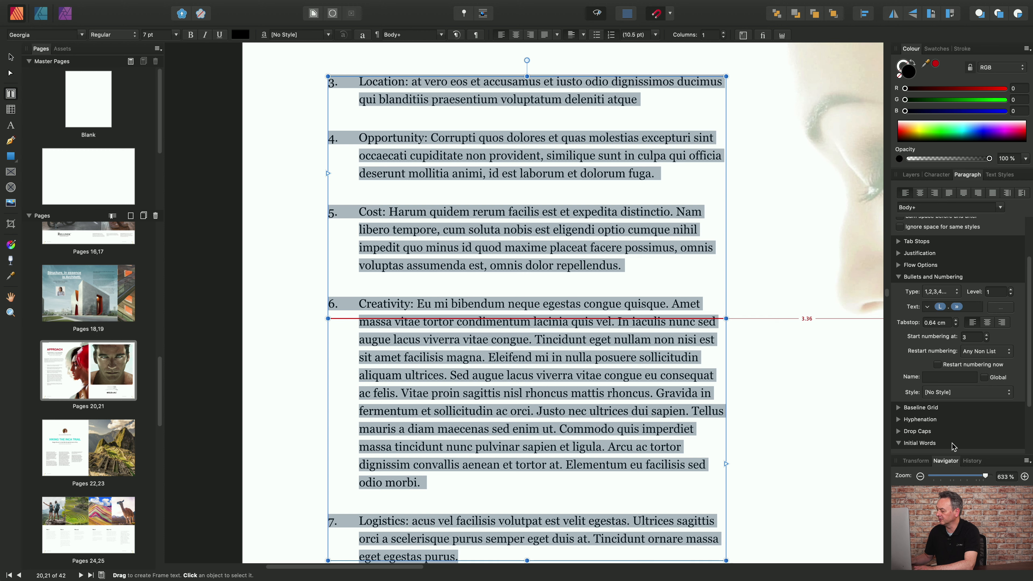
left_click(1010, 394)
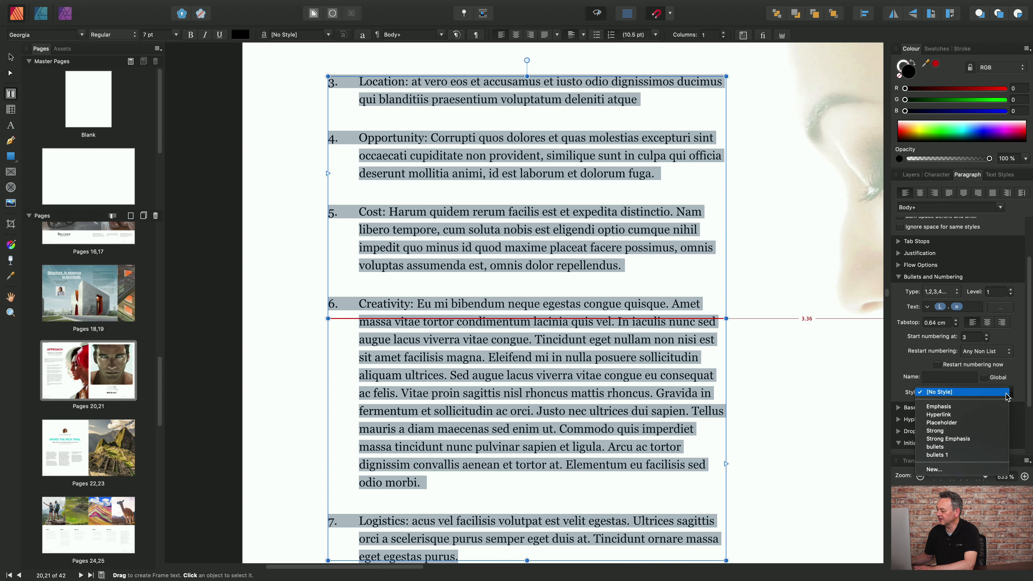
left_click(1000, 408)
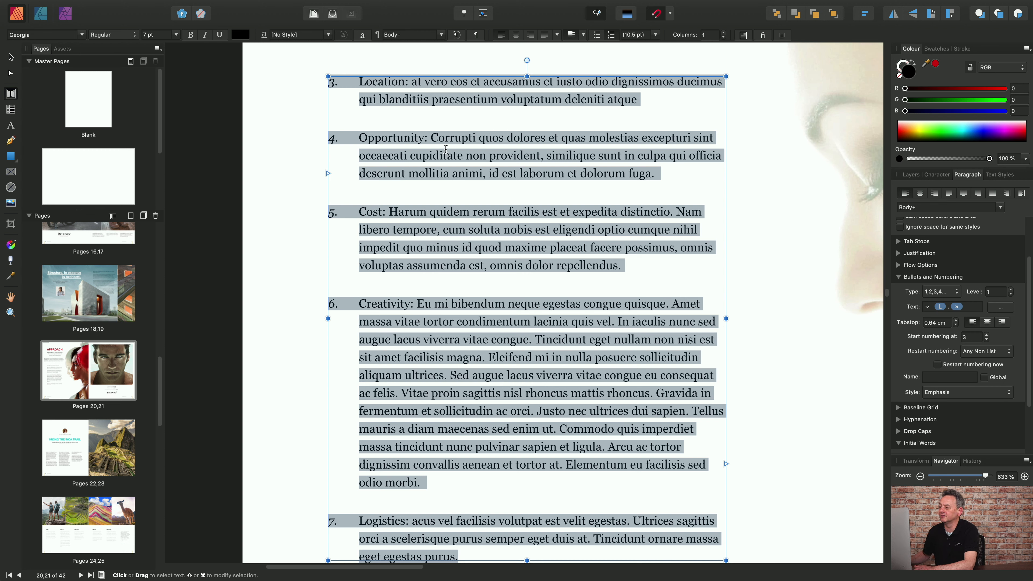
Reset the selected paragraphs to the Body style and turn them back into a bulleted list.
left_click(440, 35)
left_click(411, 83)
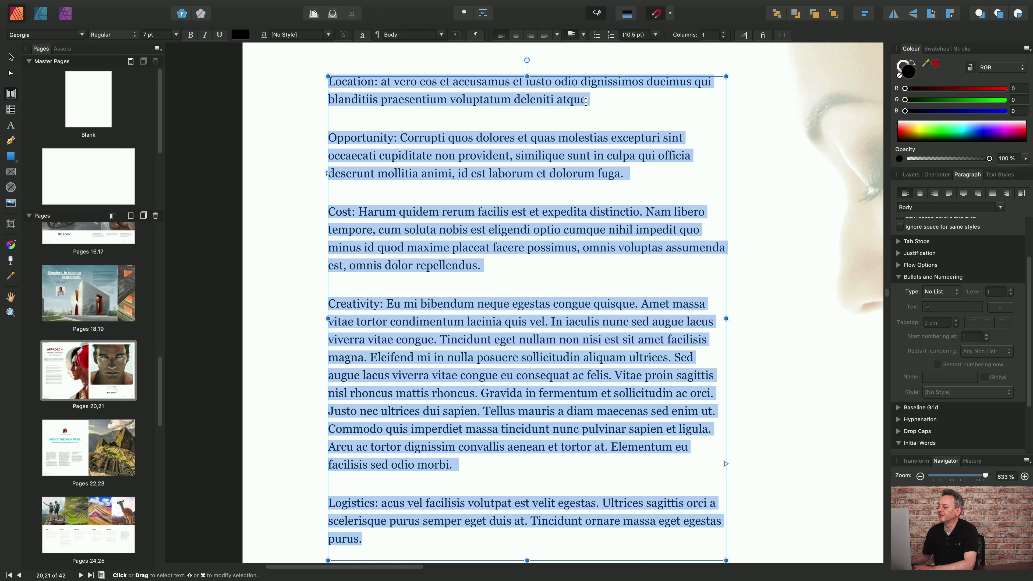
left_click(597, 37)
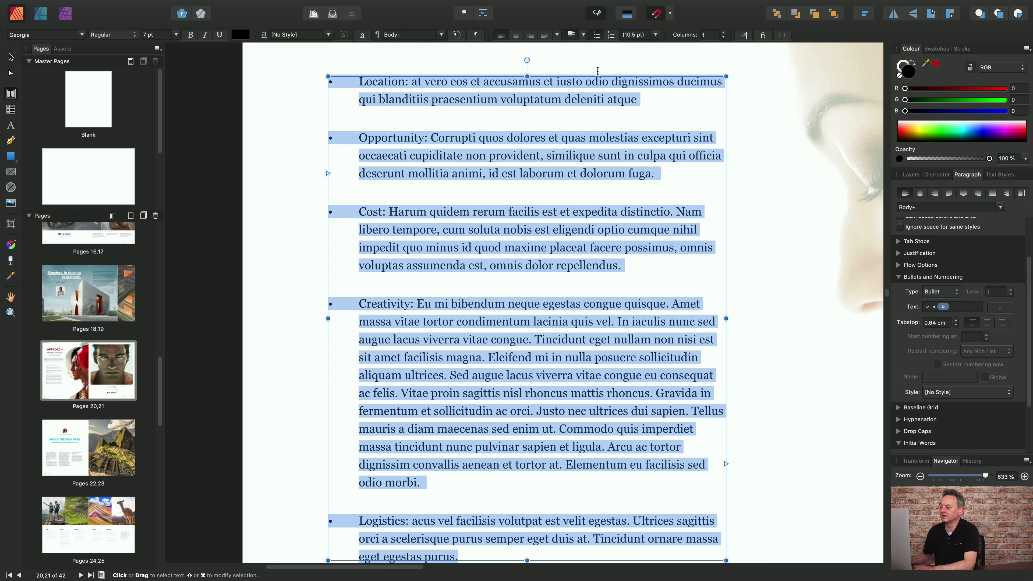
left_click(513, 212)
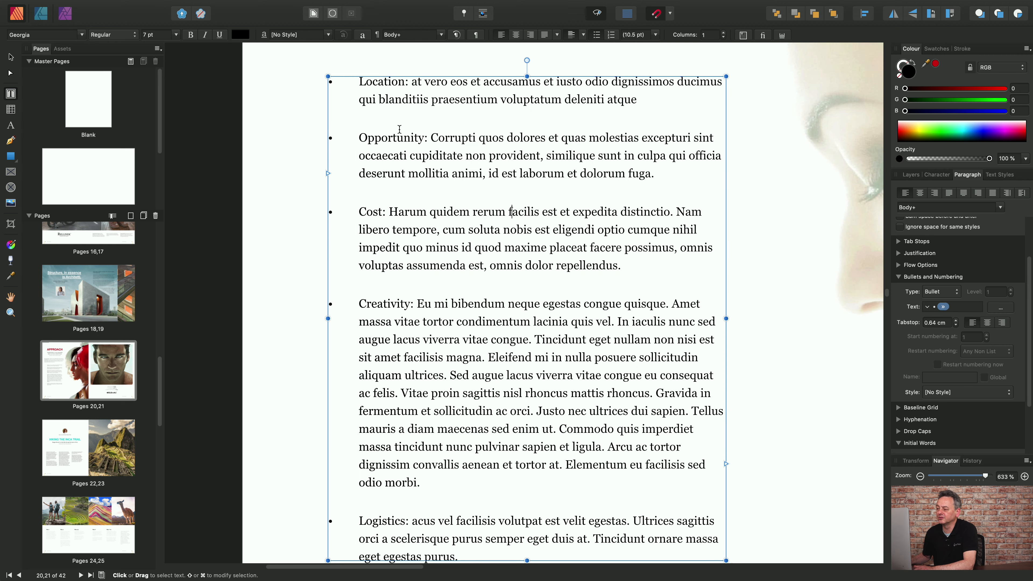
left_click(372, 81)
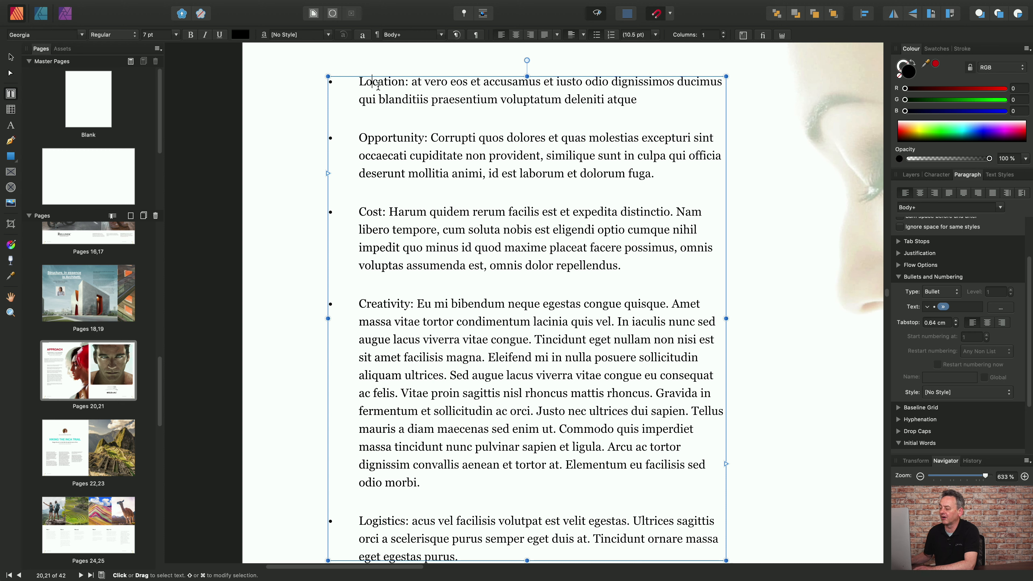
double_click(379, 81)
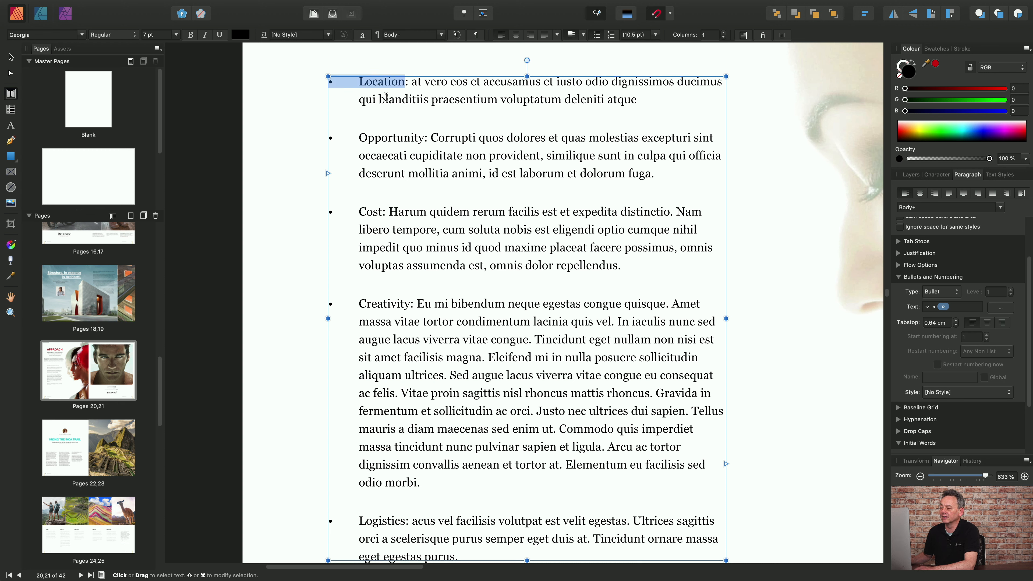
double_click(383, 138)
double_click(366, 212)
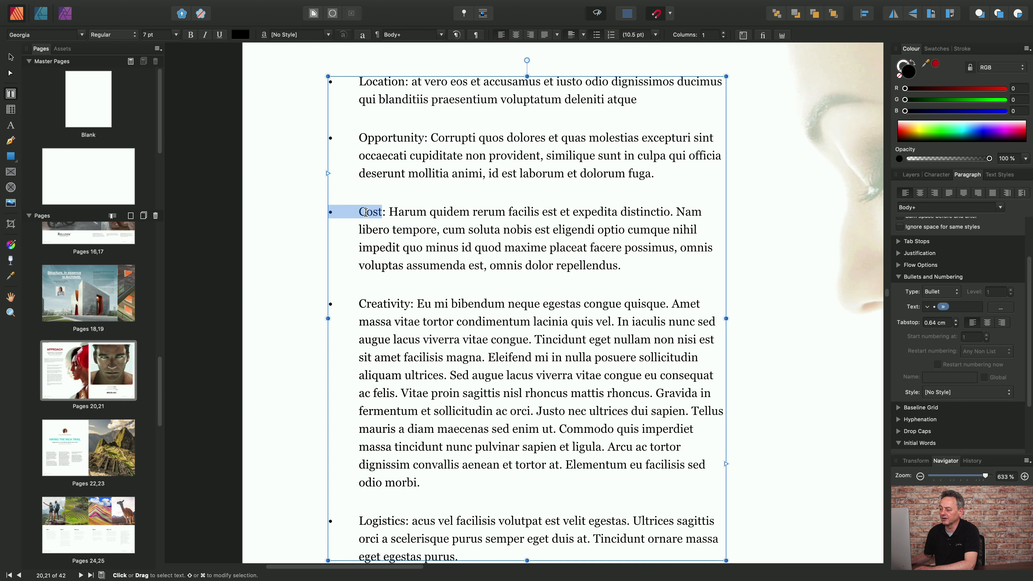
double_click(374, 303)
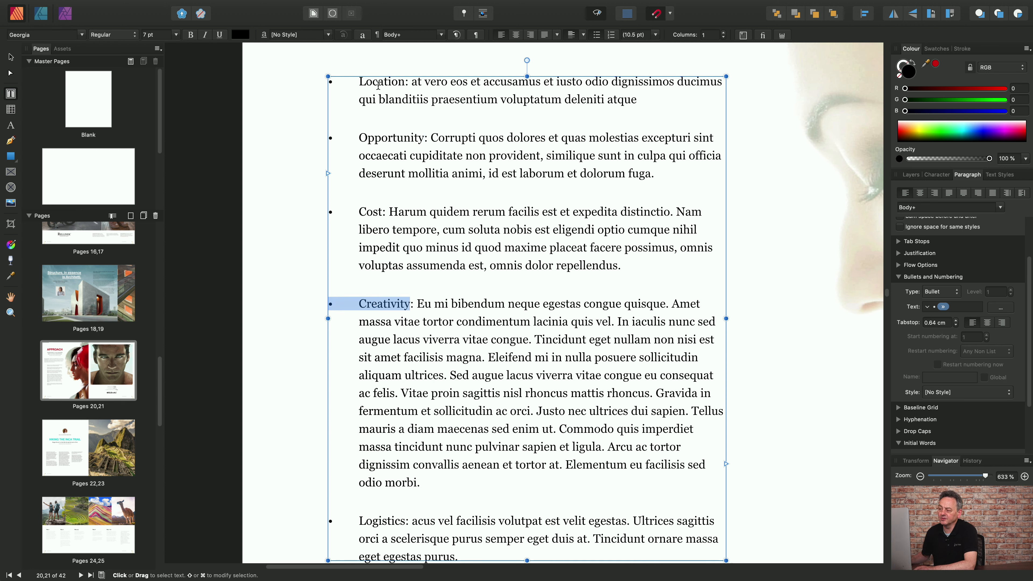
left_click(404, 83)
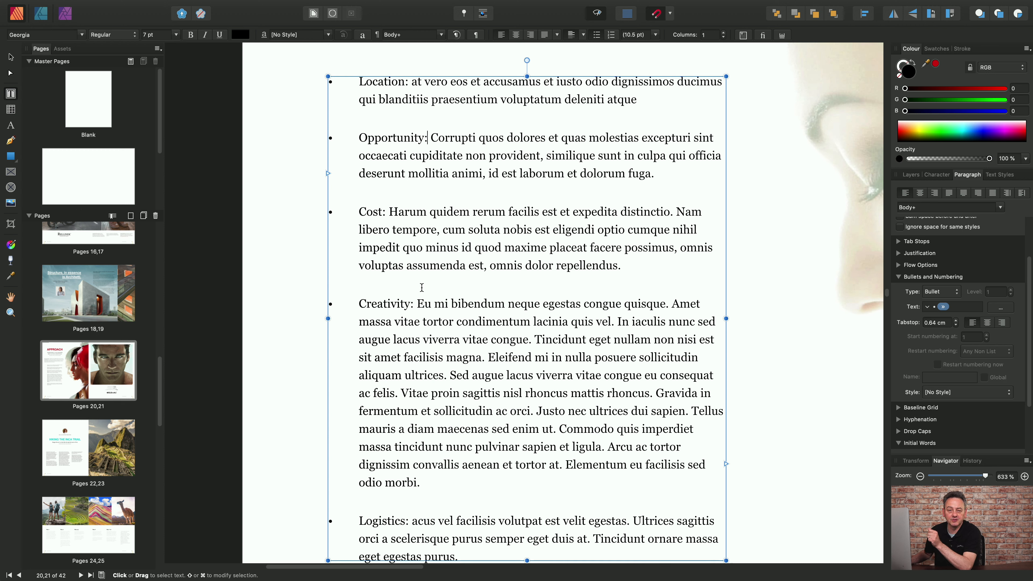
double_click(384, 83)
left_click(392, 138)
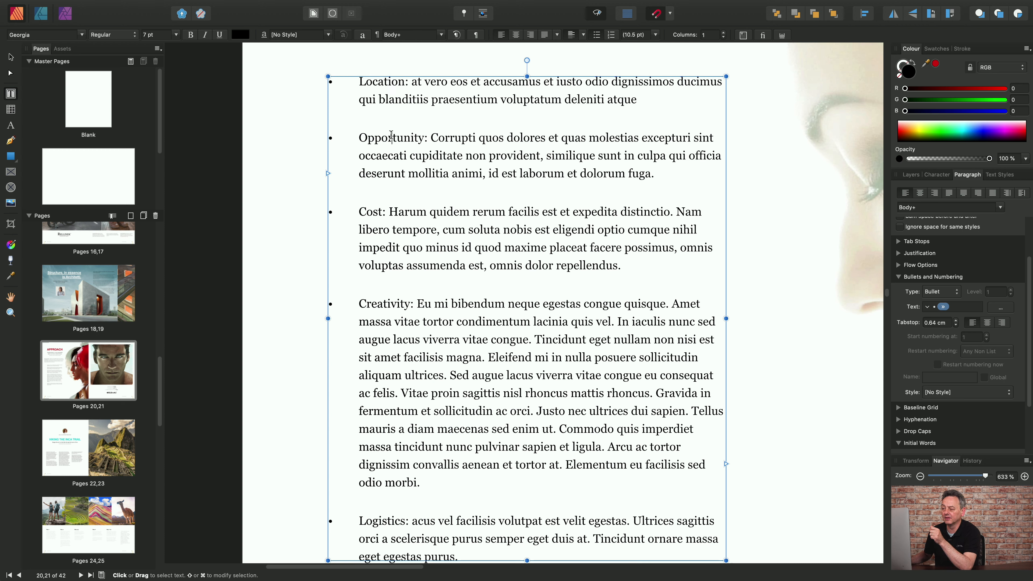
Enable initial words for the Opportunity paragraph, keeping the colon among the end characters, and set their style to Emphasis.
double_click(389, 138)
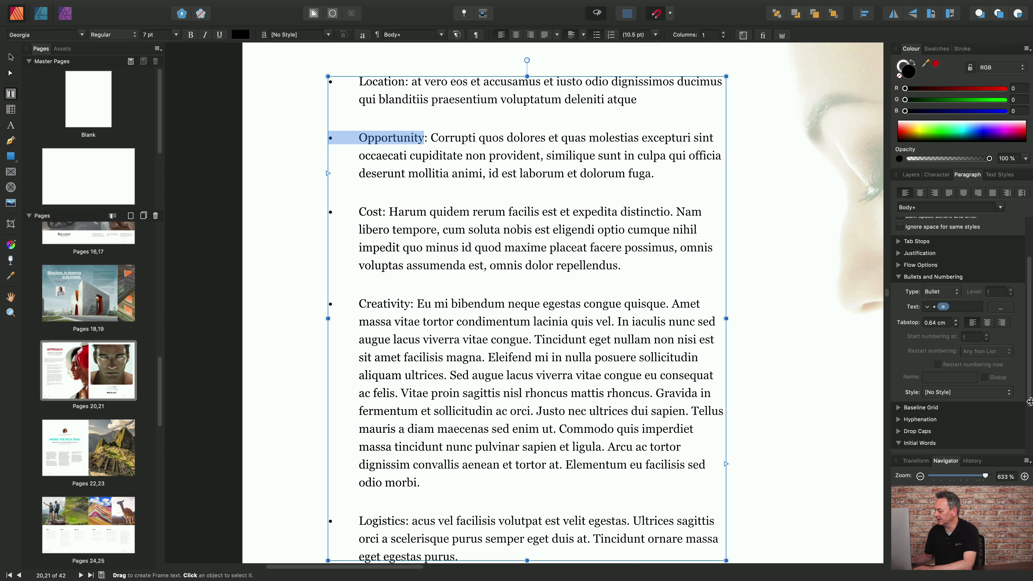
scroll(903, 385, "down", 4)
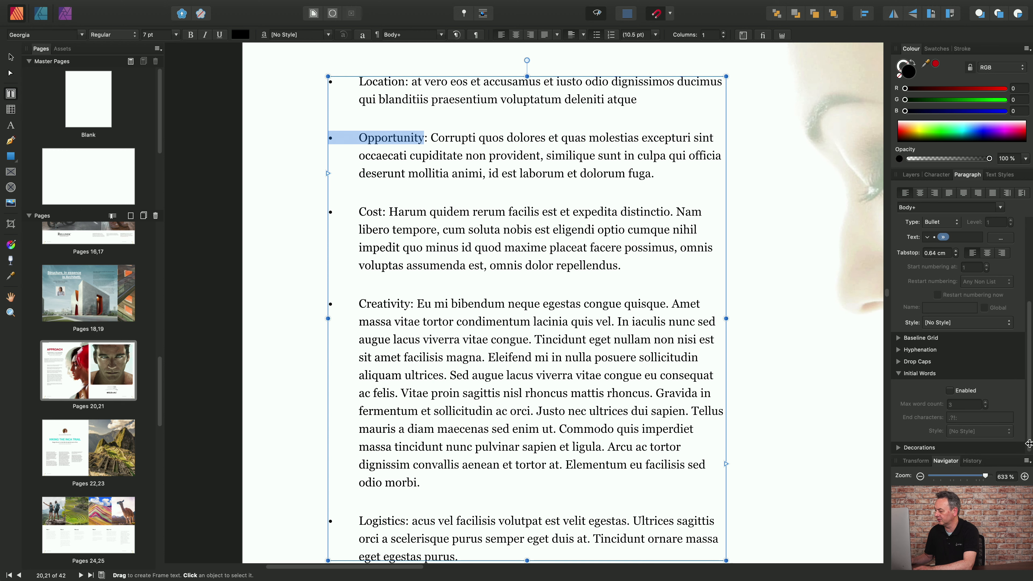
left_click(950, 391)
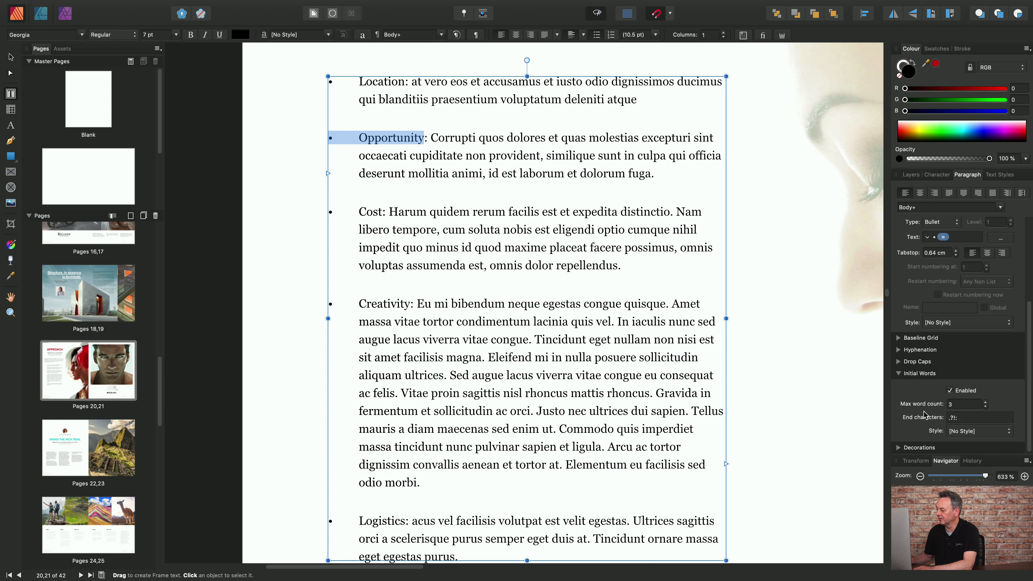
left_click(971, 418)
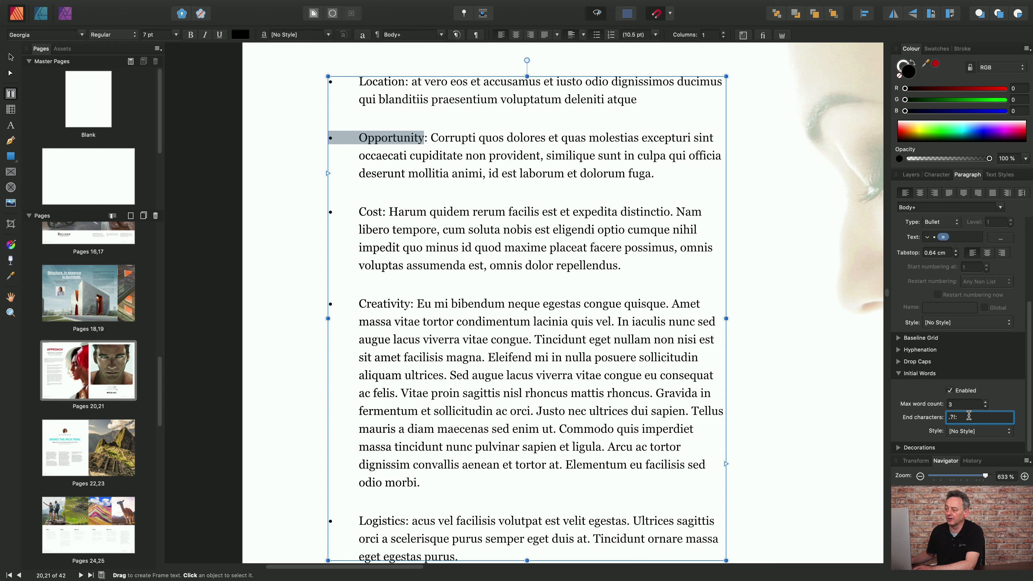
type(":")
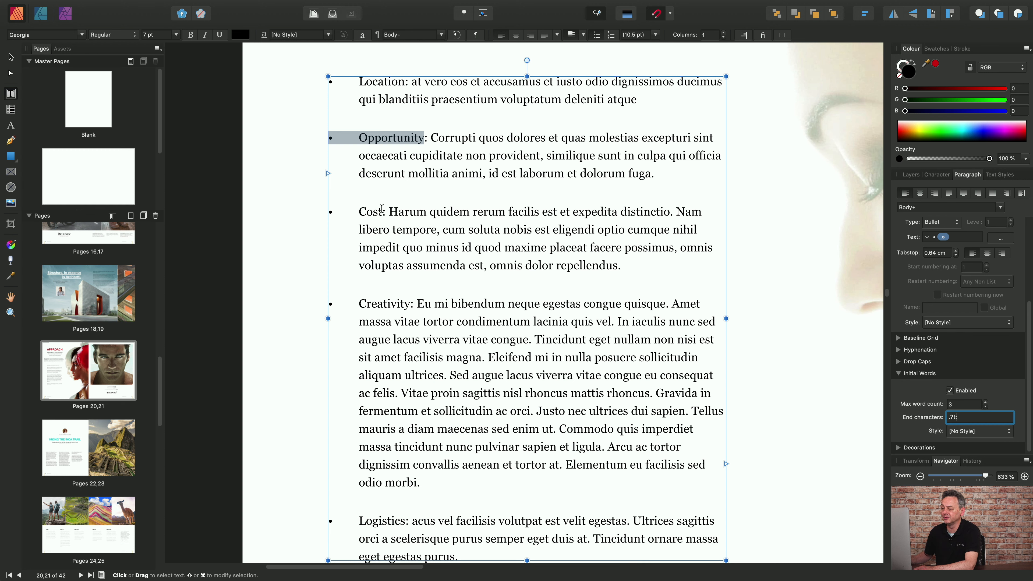
type(":")
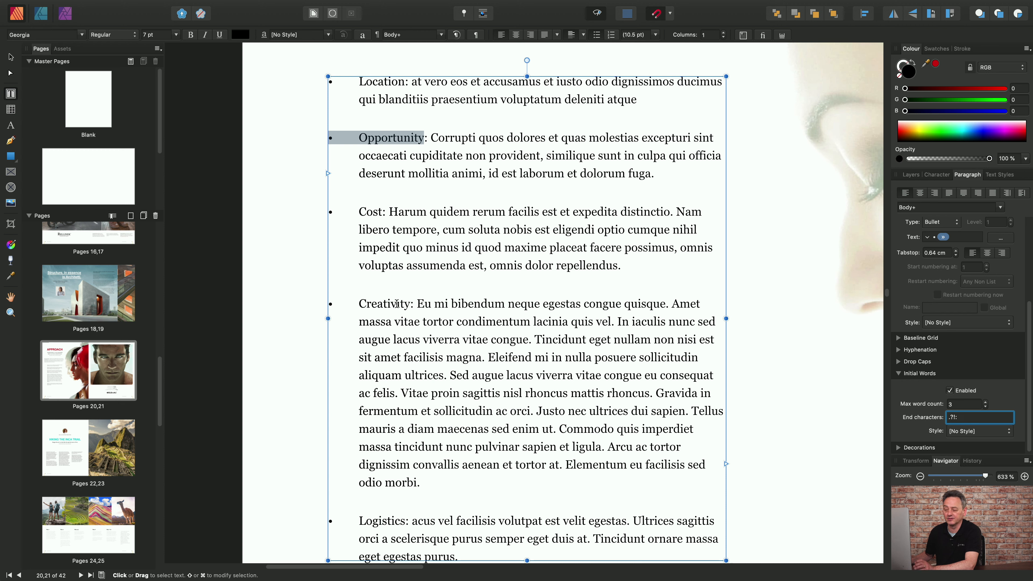
left_click(1006, 434)
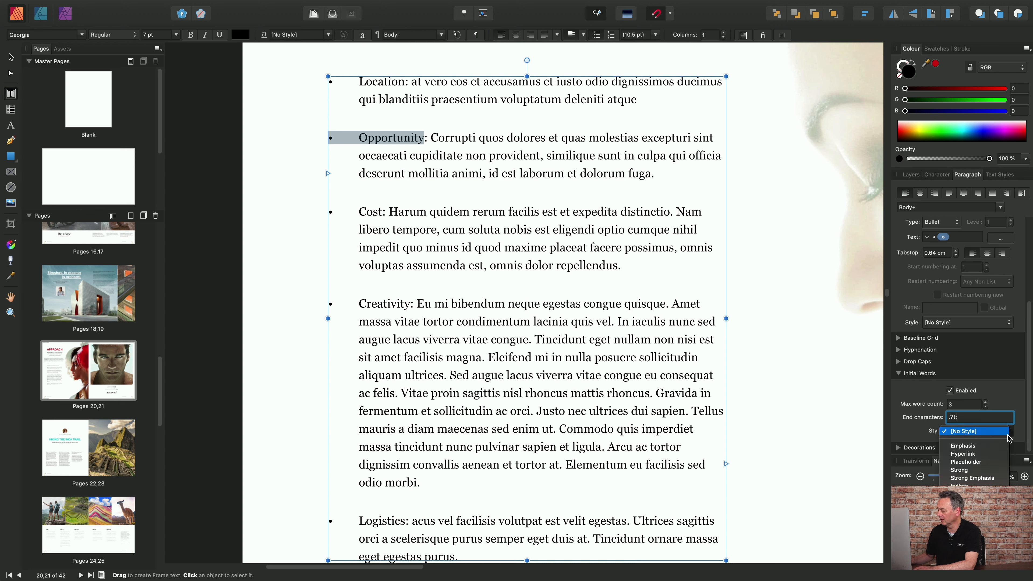
left_click(991, 448)
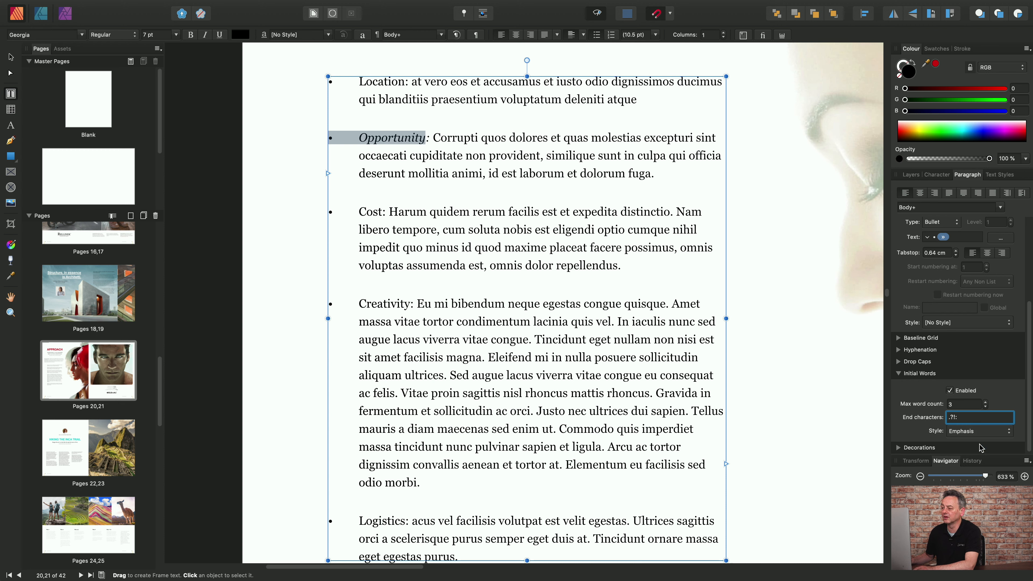
left_click(517, 156)
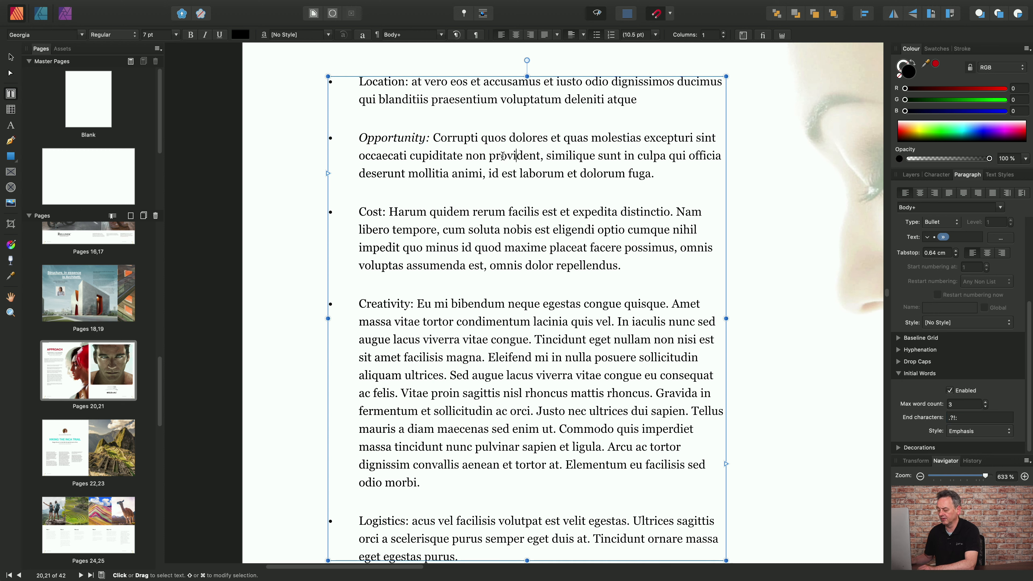
Undo the Emphasis style on the Opportunity paragraph's initial words.
key("super+z")
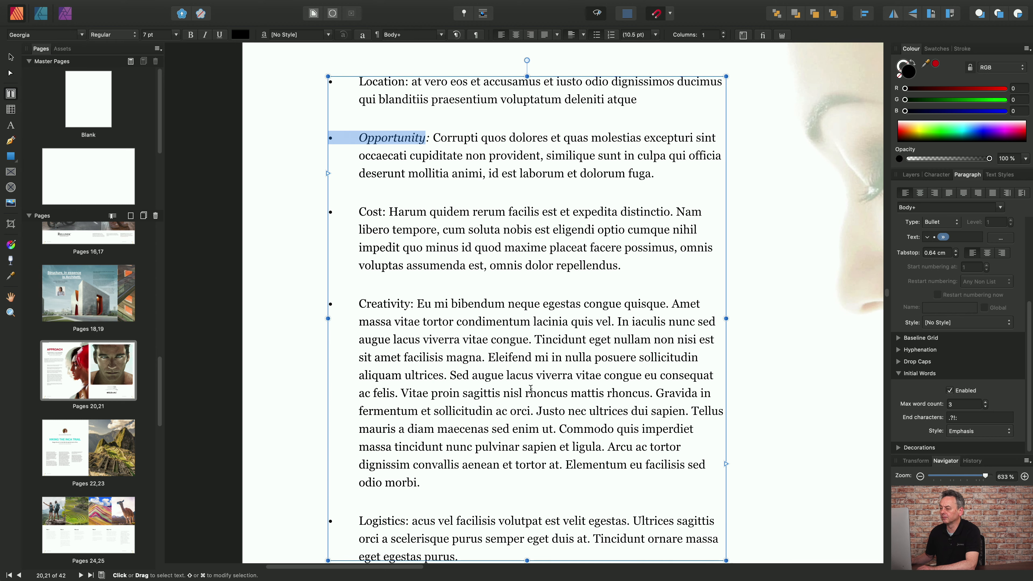
key("super+z")
Enable initial words for all the bulleted paragraphs from Location to Logistics and set their style to Emphasis.
scroll(580, 460, "down", 3)
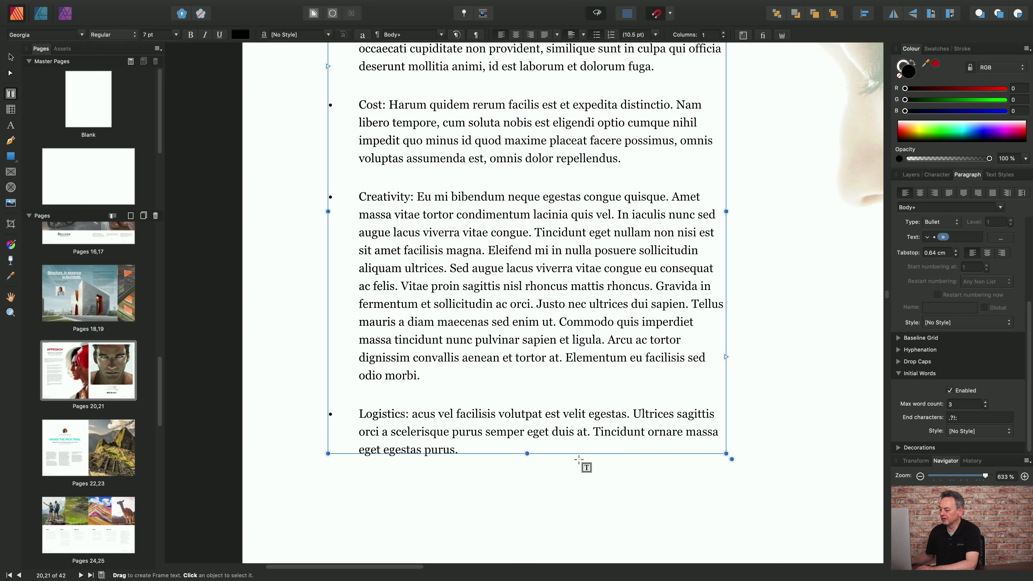
left_click_drag(504, 449, 365, 50)
scroll(371, 153, "up", 5)
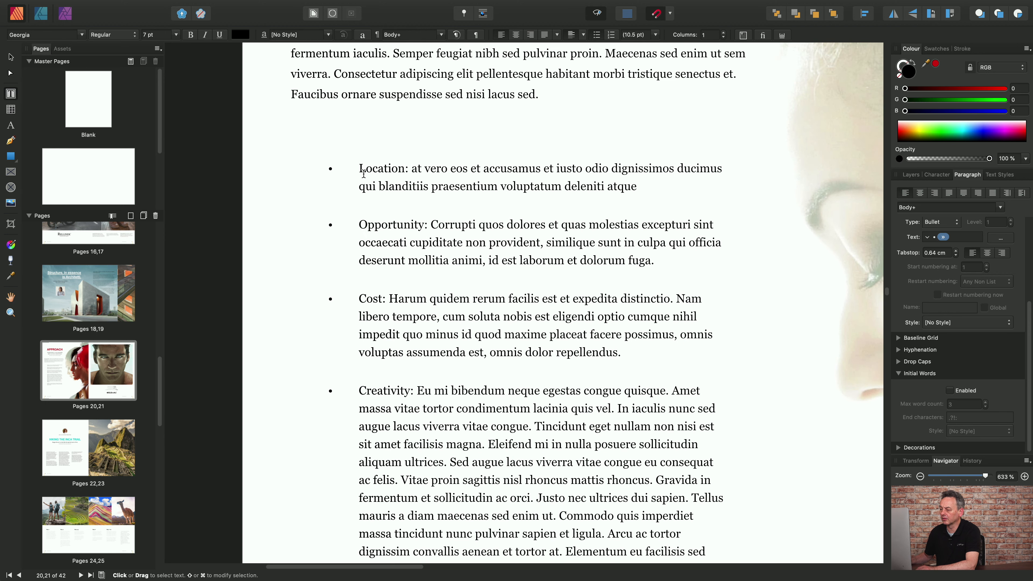
left_click_drag(363, 174, 329, 167)
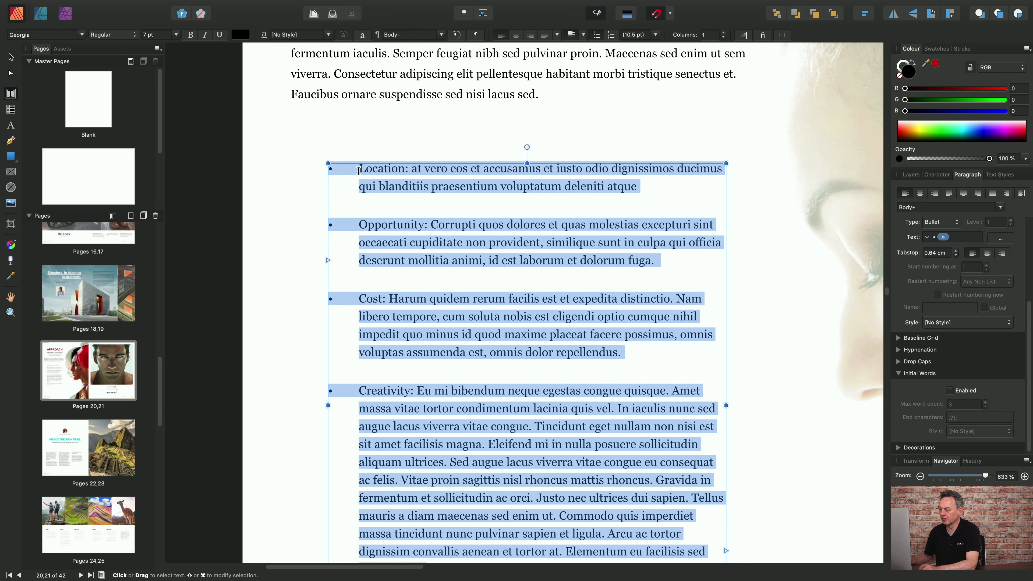
scroll(415, 187, "down", 1)
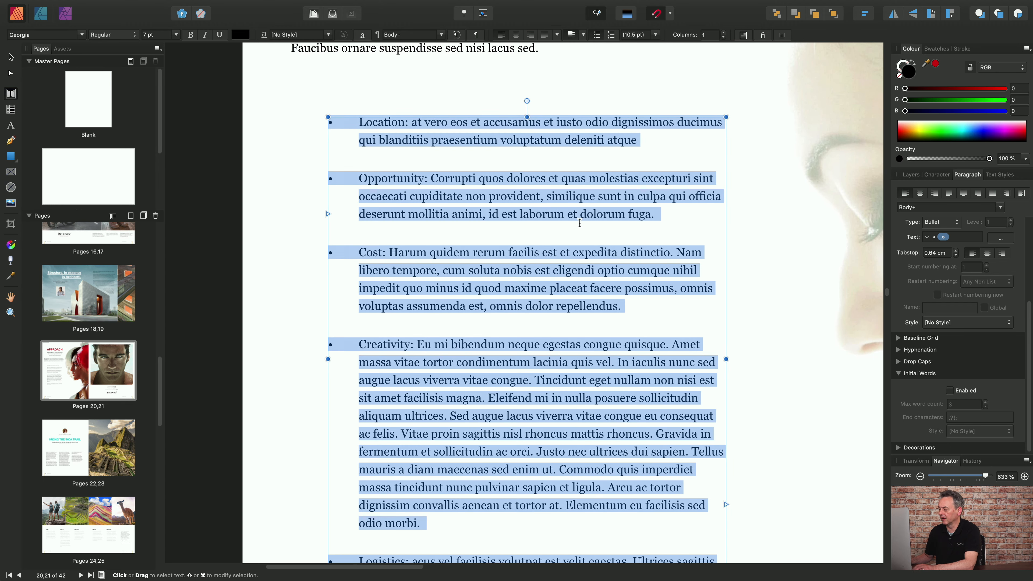
left_click(951, 392)
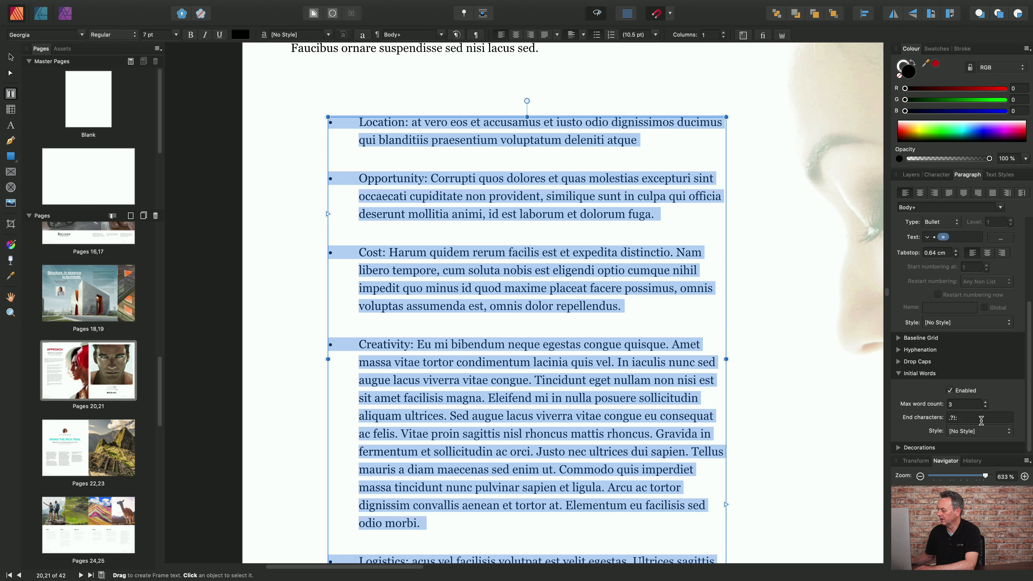
left_click(1003, 435)
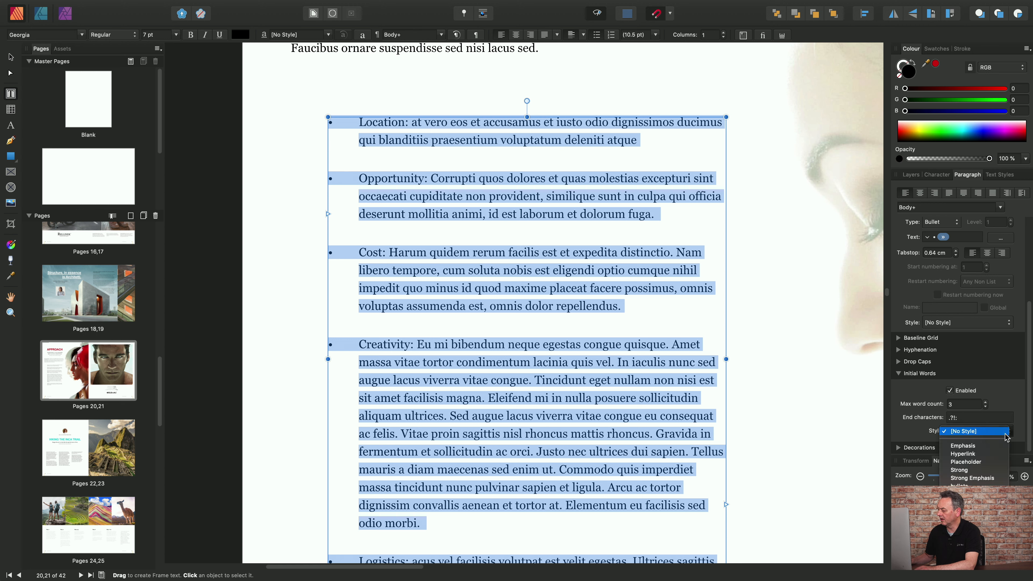
left_click(997, 446)
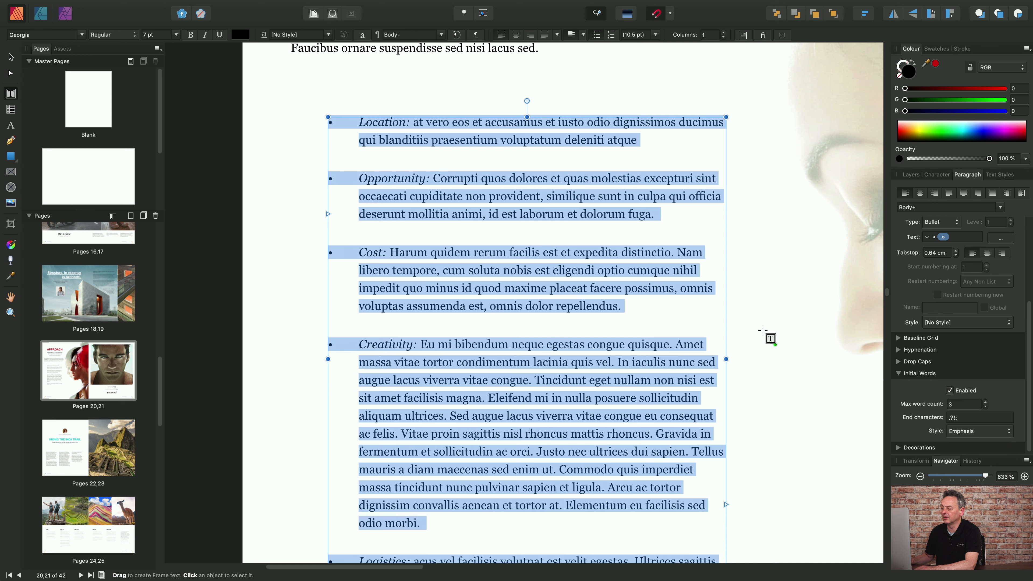
left_click(804, 305)
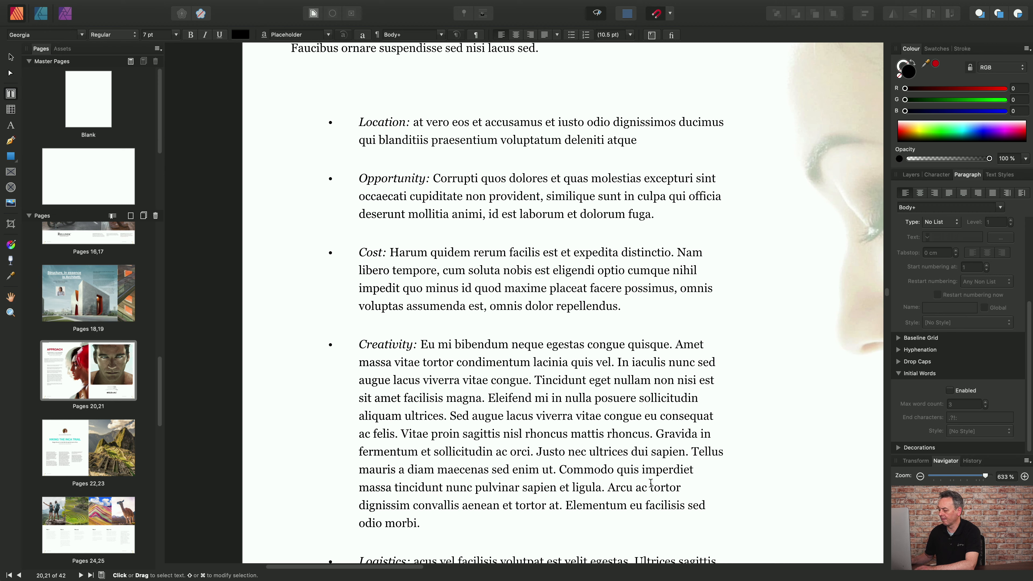
Set the initial words style of the Location to Creativity paragraphs to Strong.
left_click(578, 528)
left_click_drag(550, 526, 312, 119)
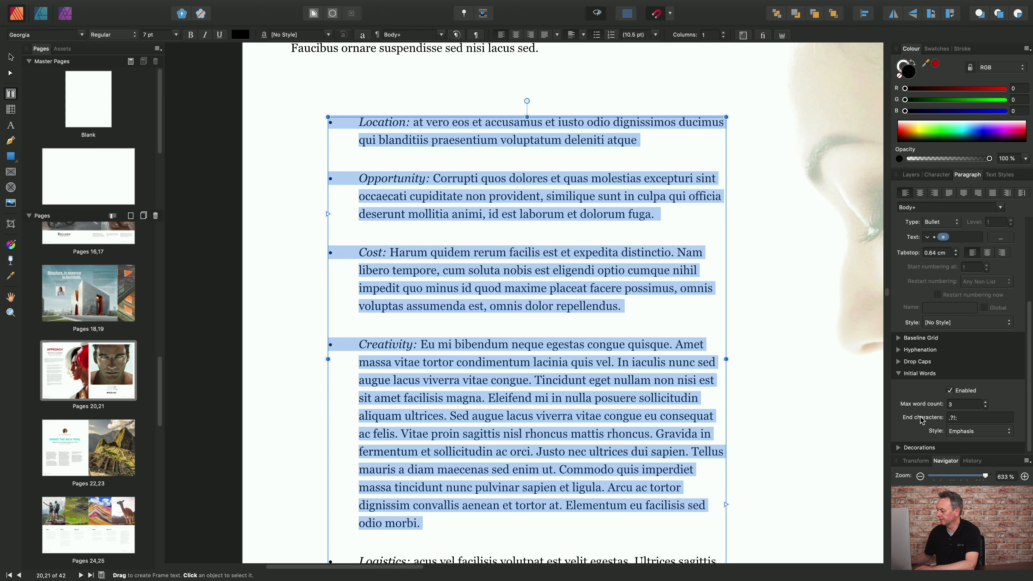
left_click(1009, 431)
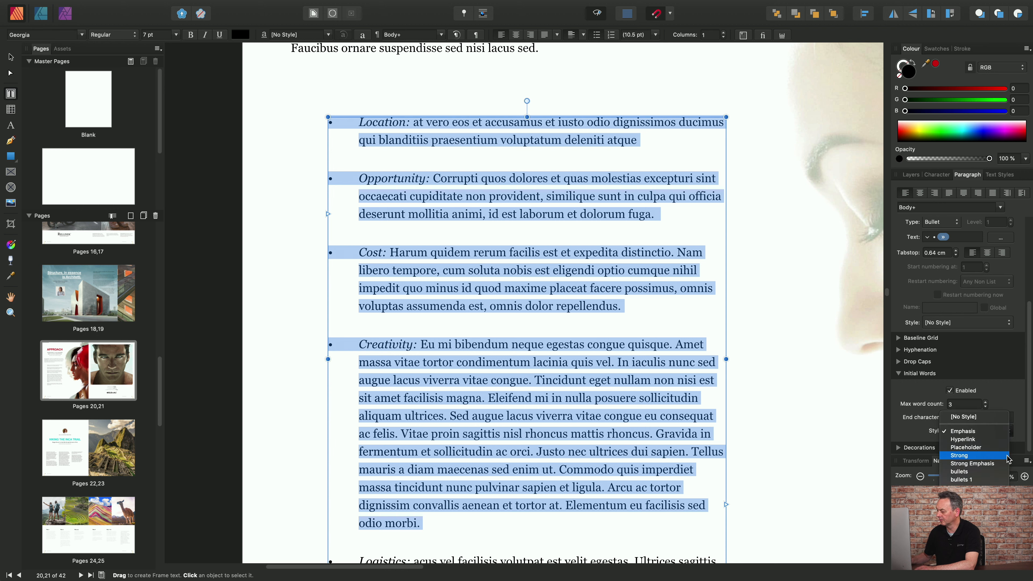
left_click(985, 456)
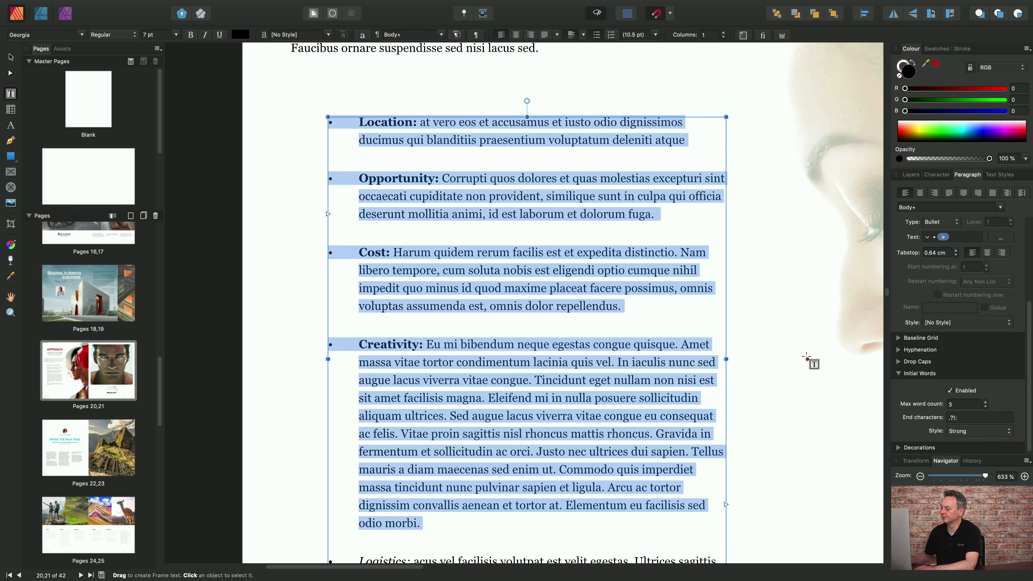